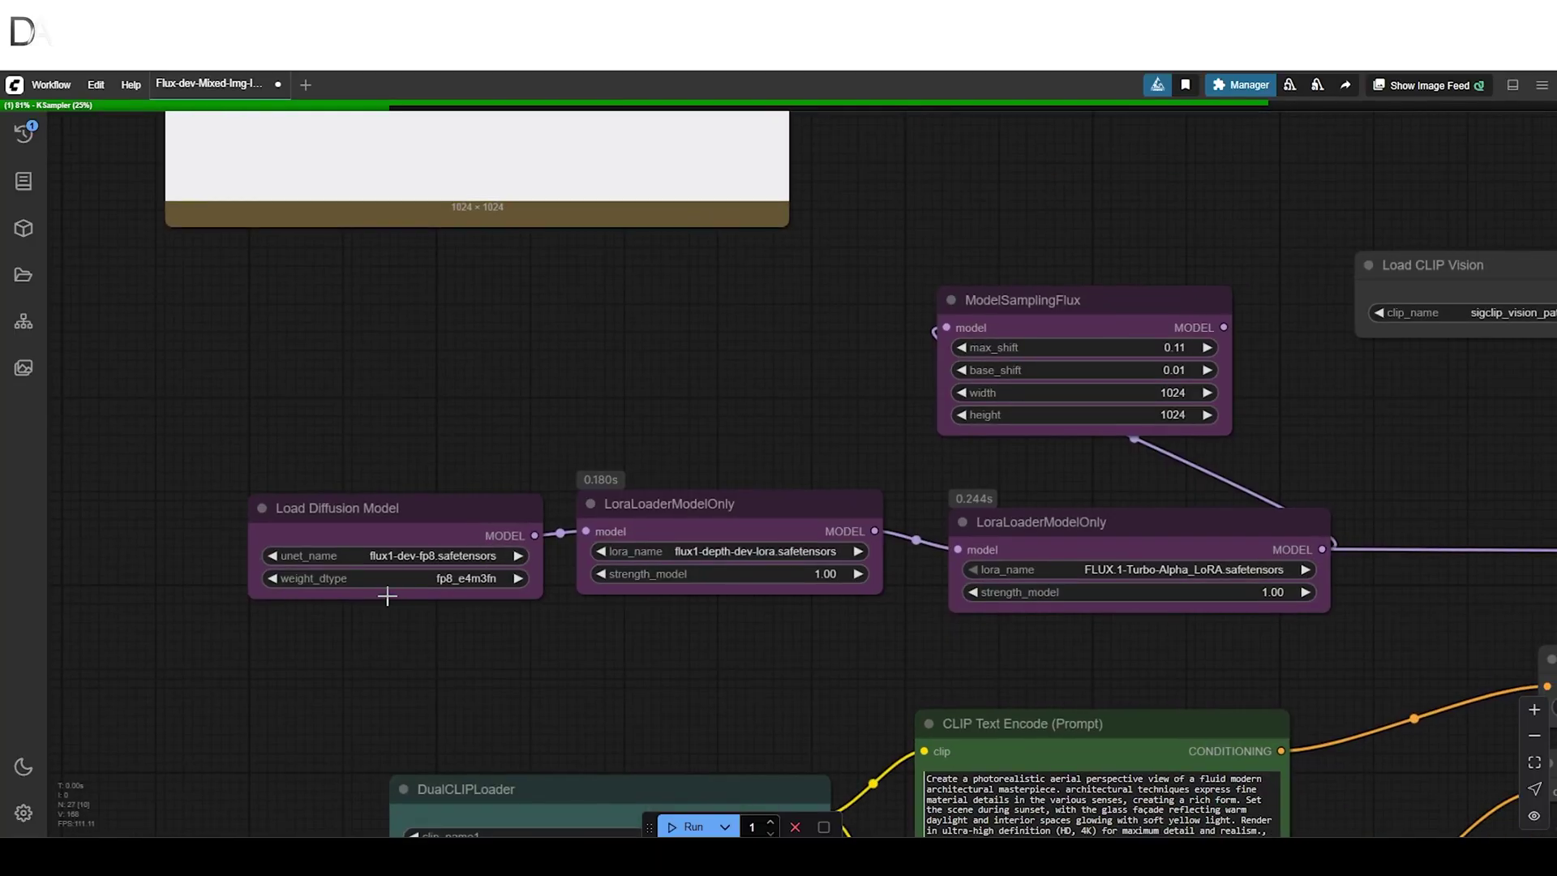
# Examine the diffusion model loader, the two LoRA loaders, the DualCLIPLoader, and the positive and negative prompt nodes
pyautogui.click(423, 545)
pyautogui.moveTo(484, 615); pyautogui.dragTo(497, 617)
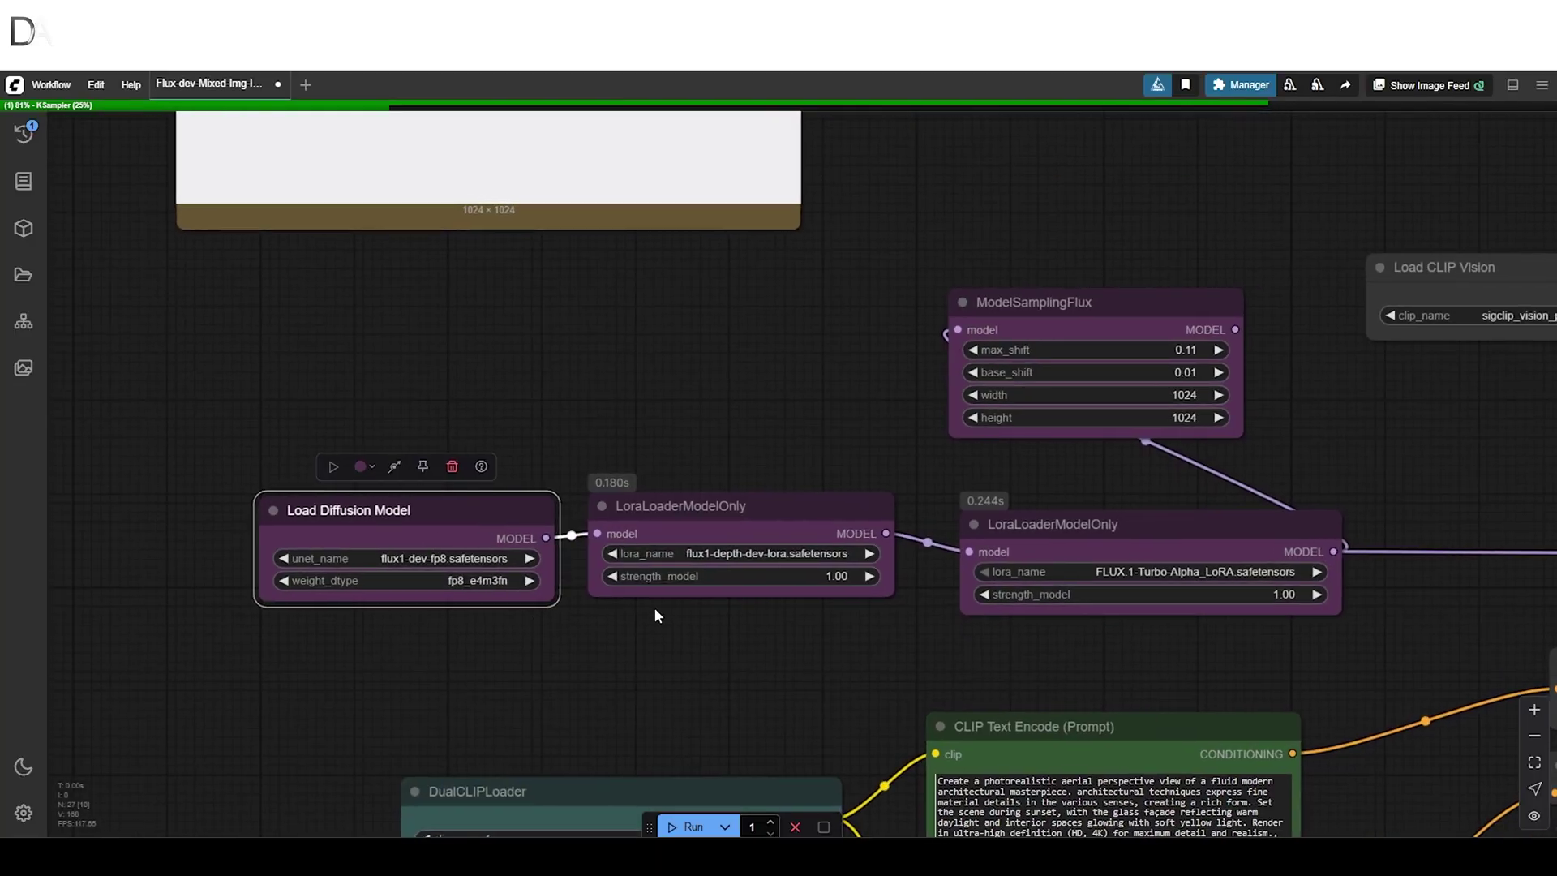
pyautogui.click(794, 599)
pyautogui.moveTo(755, 616); pyautogui.dragTo(454, 609)
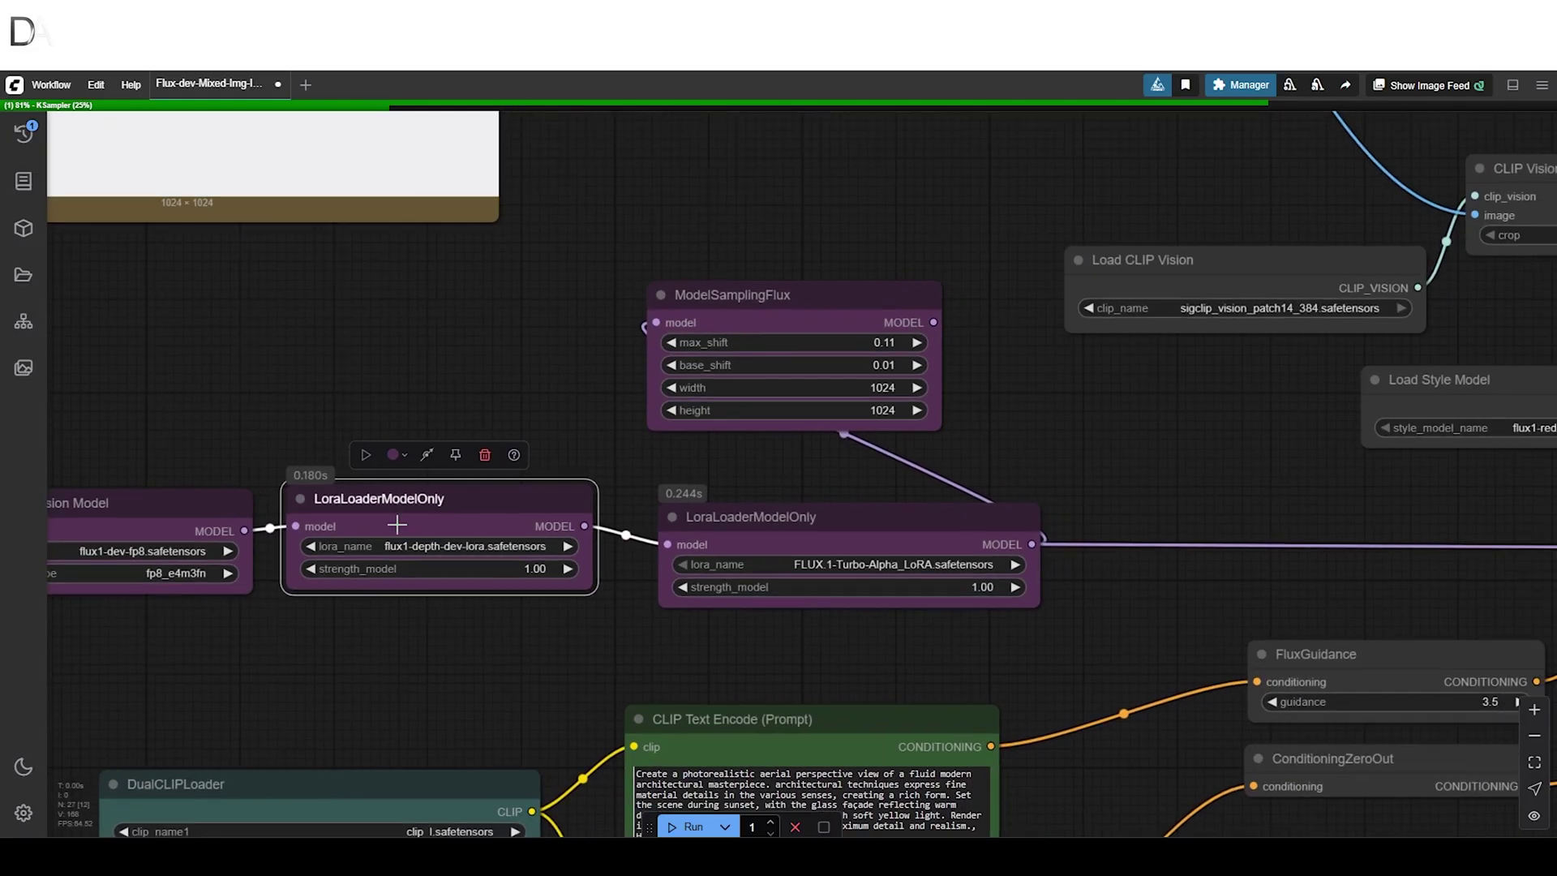
pyautogui.click(741, 553)
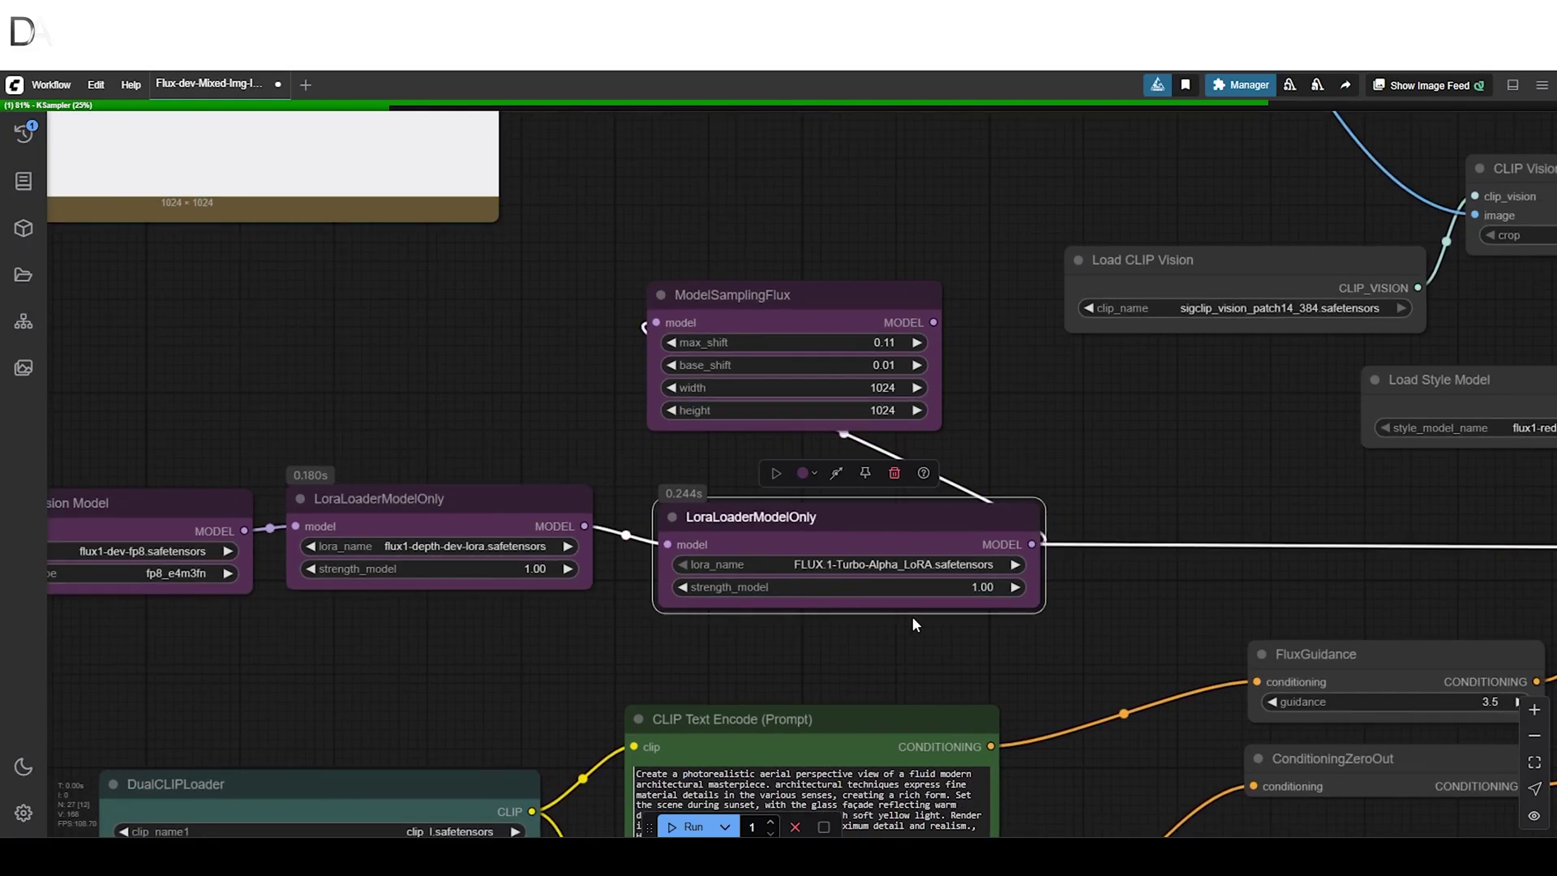
pyautogui.moveTo(821, 662); pyautogui.dragTo(1045, 368)
pyautogui.click(640, 505)
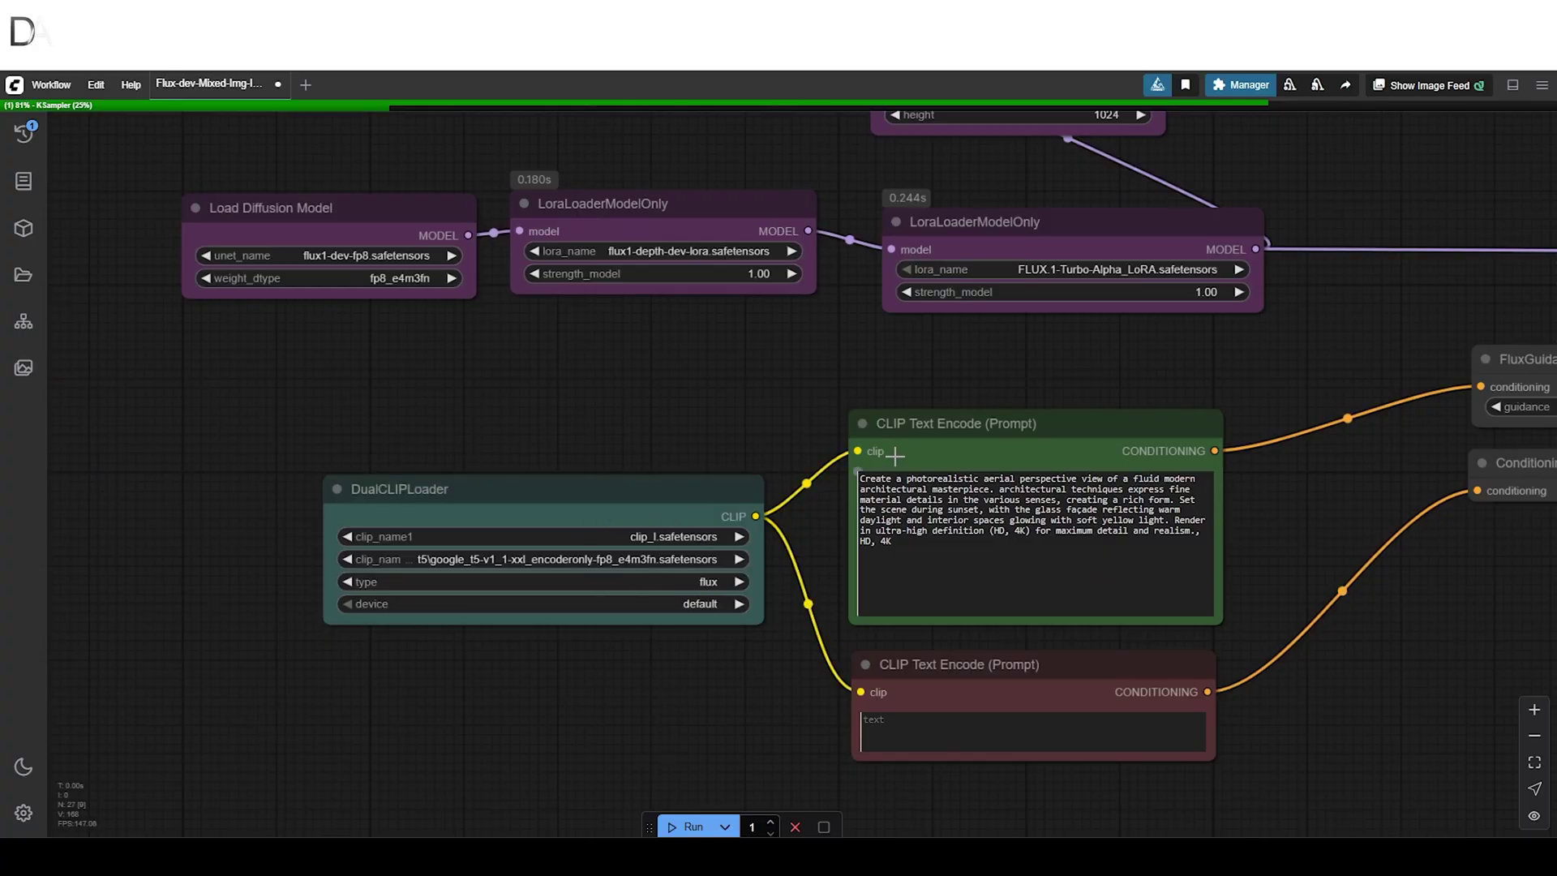
pyautogui.click(908, 527)
pyautogui.click(933, 686)
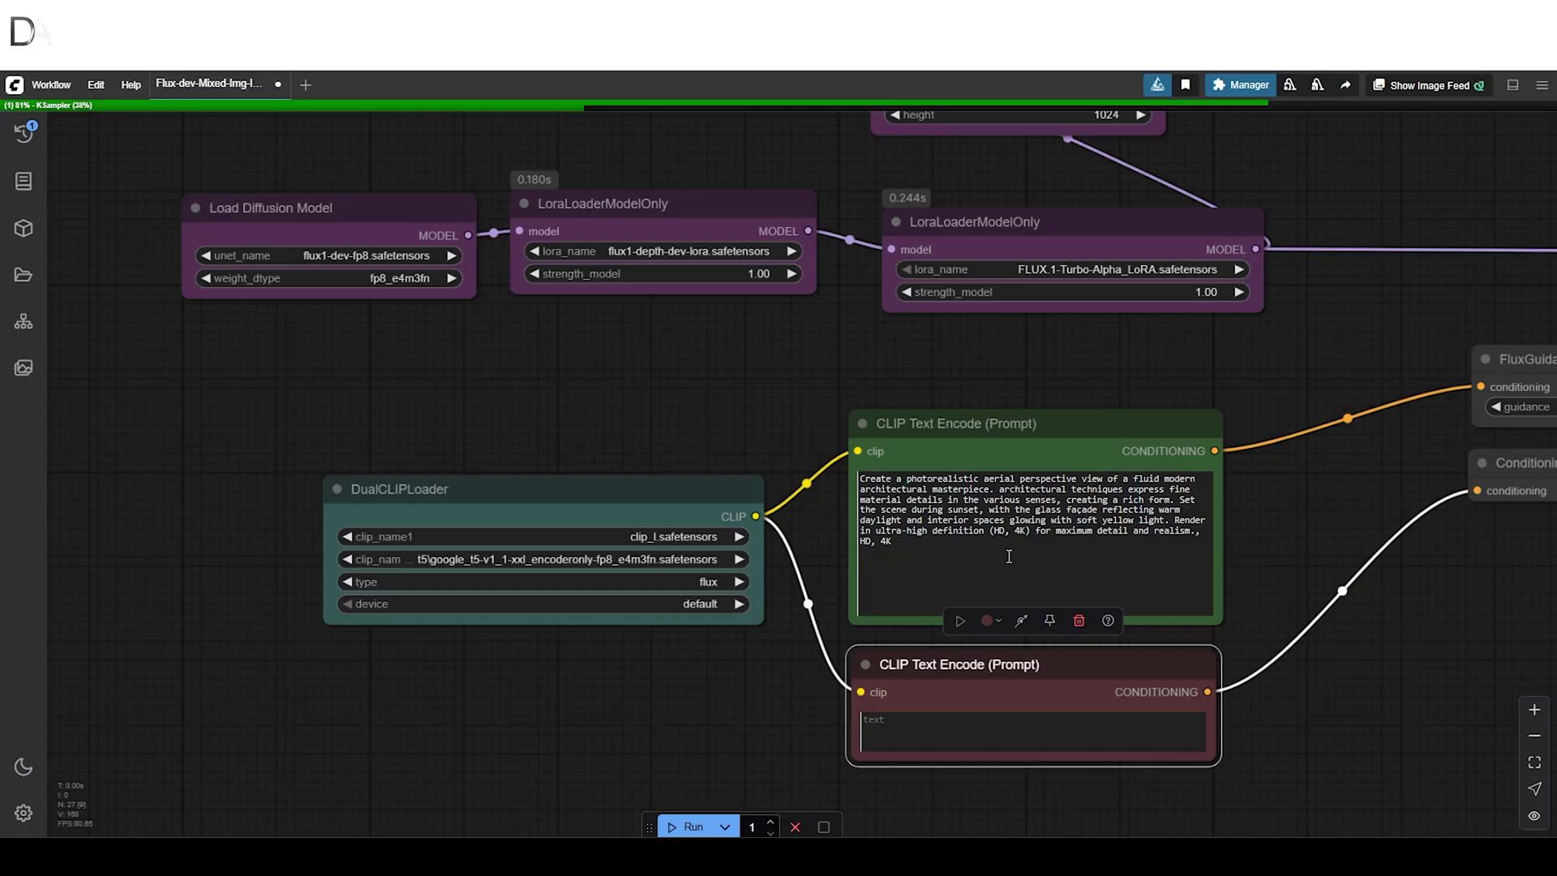
# Trace the conditioning path from FluxGuidance and ConditioningZeroOut to the InstructPixToPixConditioning node
pyautogui.moveTo(1416, 356); pyautogui.dragTo(750, 504)
pyautogui.click(1041, 476)
pyautogui.click(984, 574)
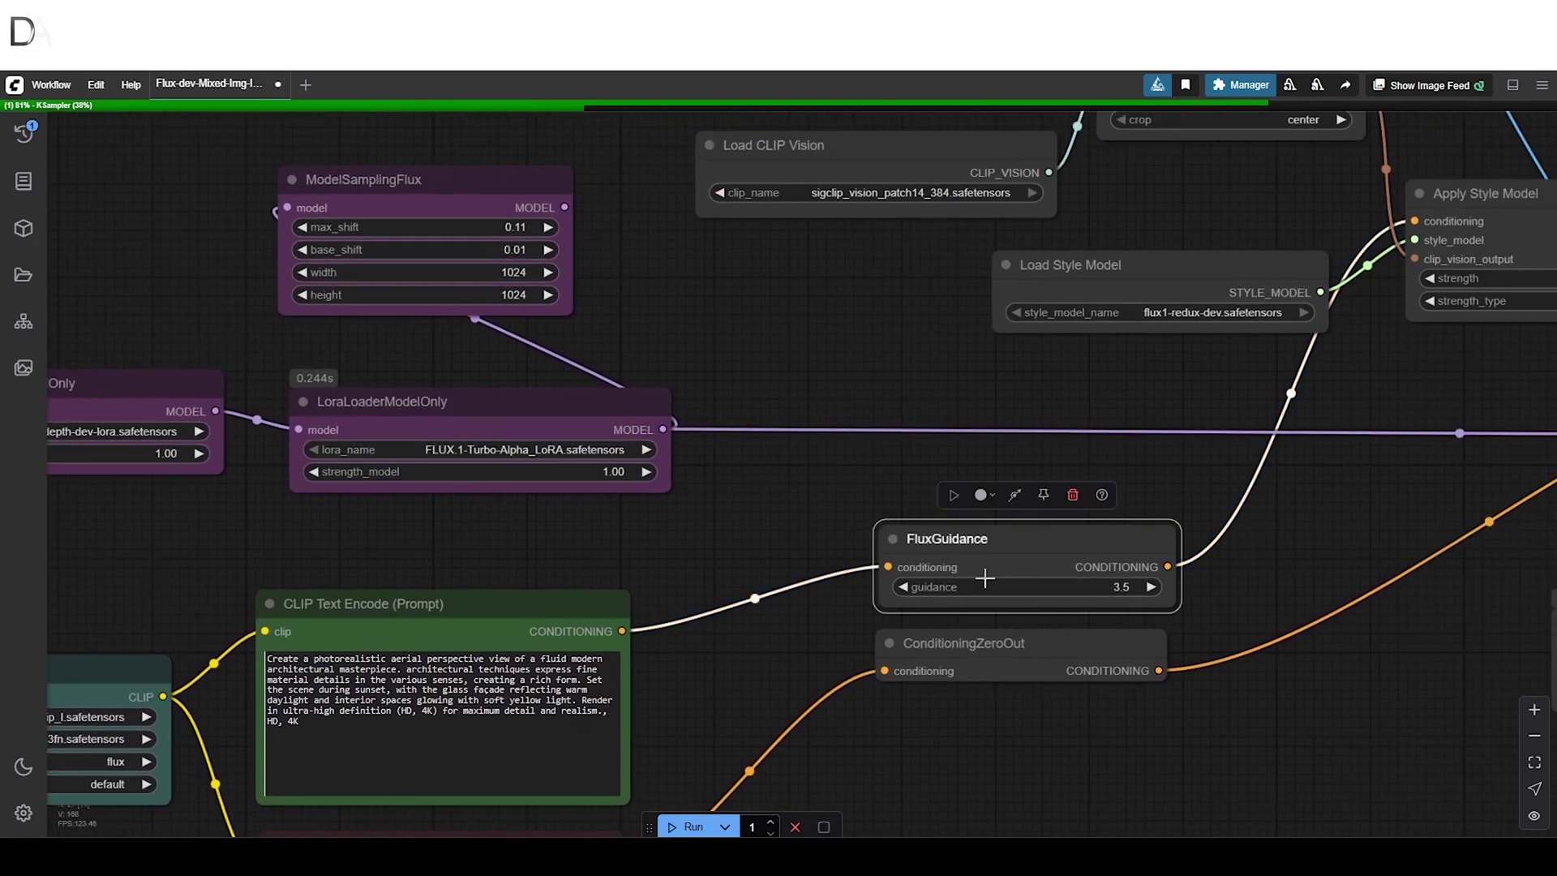
pyautogui.click(996, 639)
pyautogui.moveTo(1148, 437); pyautogui.dragTo(398, 393)
pyautogui.moveTo(601, 486); pyautogui.dragTo(733, 570)
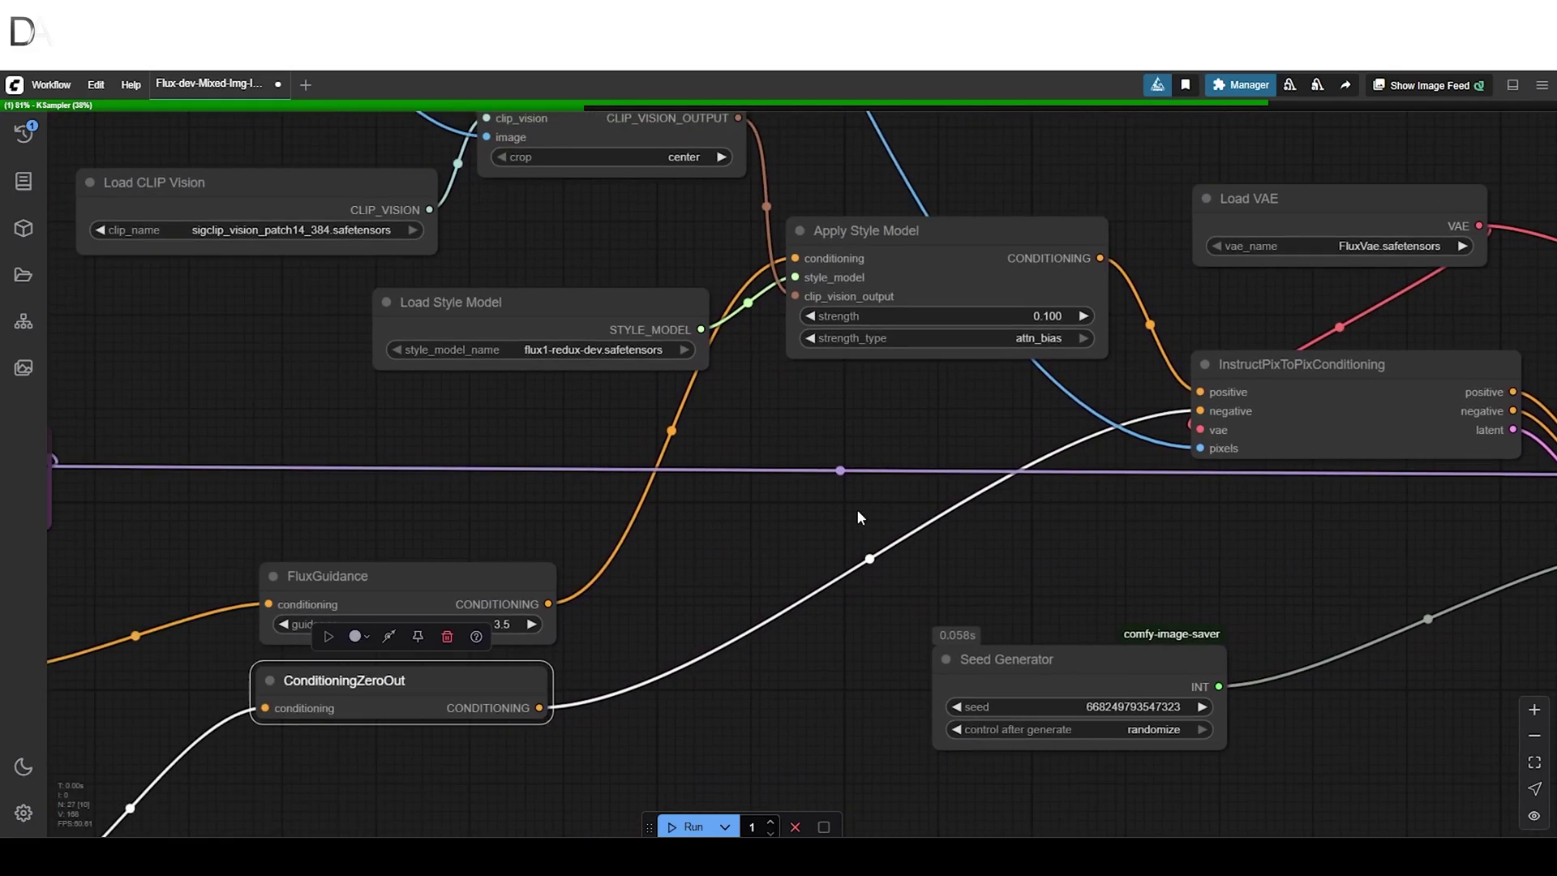
pyautogui.moveTo(859, 509); pyautogui.dragTo(891, 531)
pyautogui.click(1281, 400)
pyautogui.moveTo(1085, 561); pyautogui.dragTo(1010, 580)
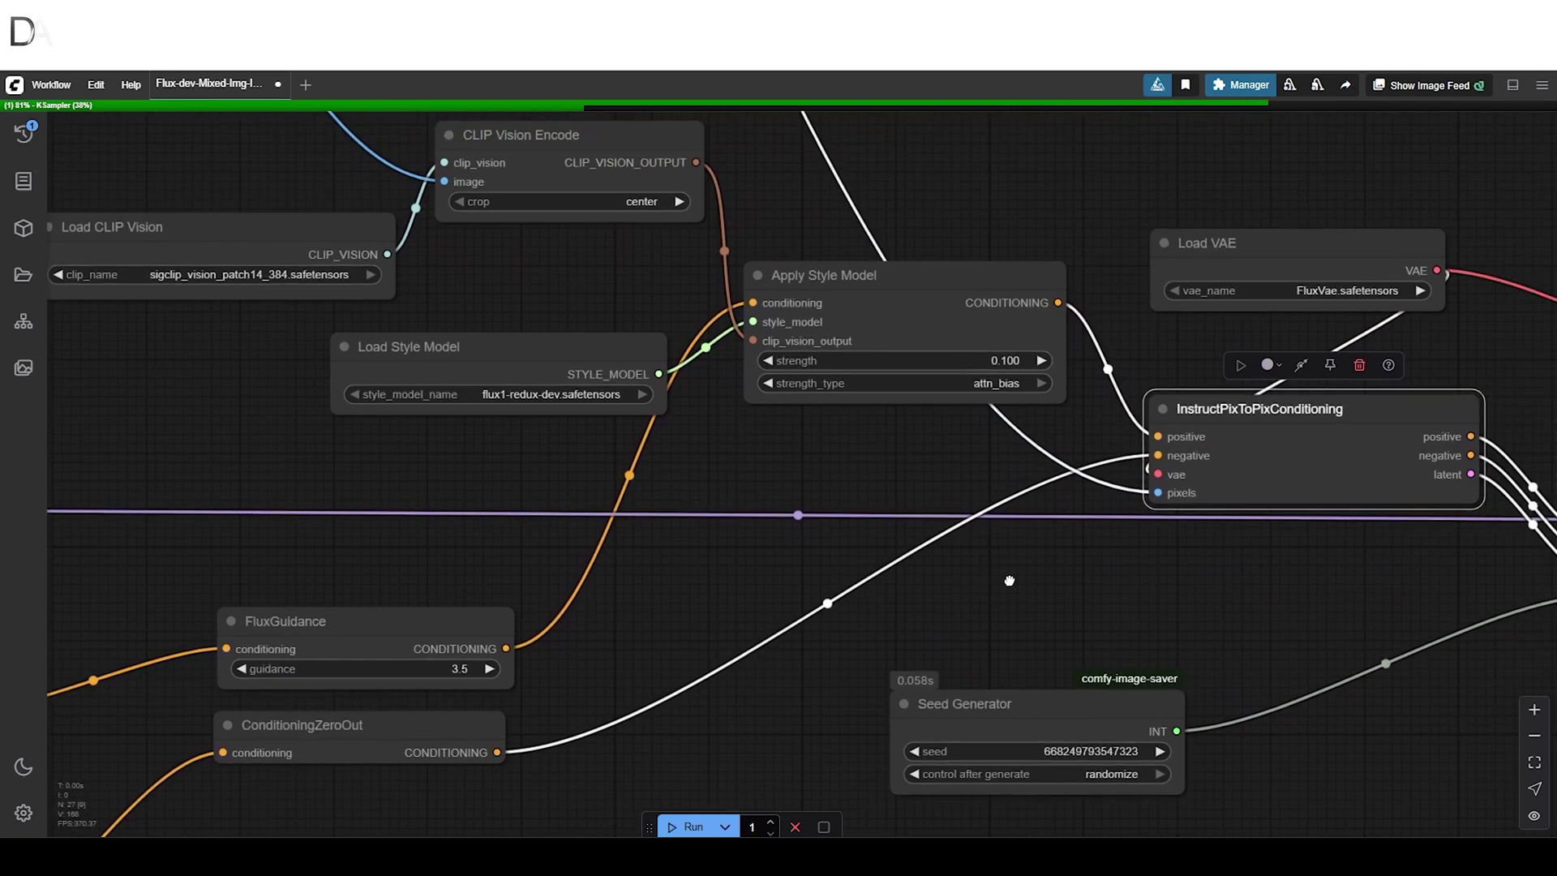
# Inspect the CLIP Vision and style model nodes and how Apply Style Model feeds the InstructPixToPixConditioning node
pyautogui.moveTo(917, 504); pyautogui.dragTo(955, 567)
pyautogui.click(590, 204)
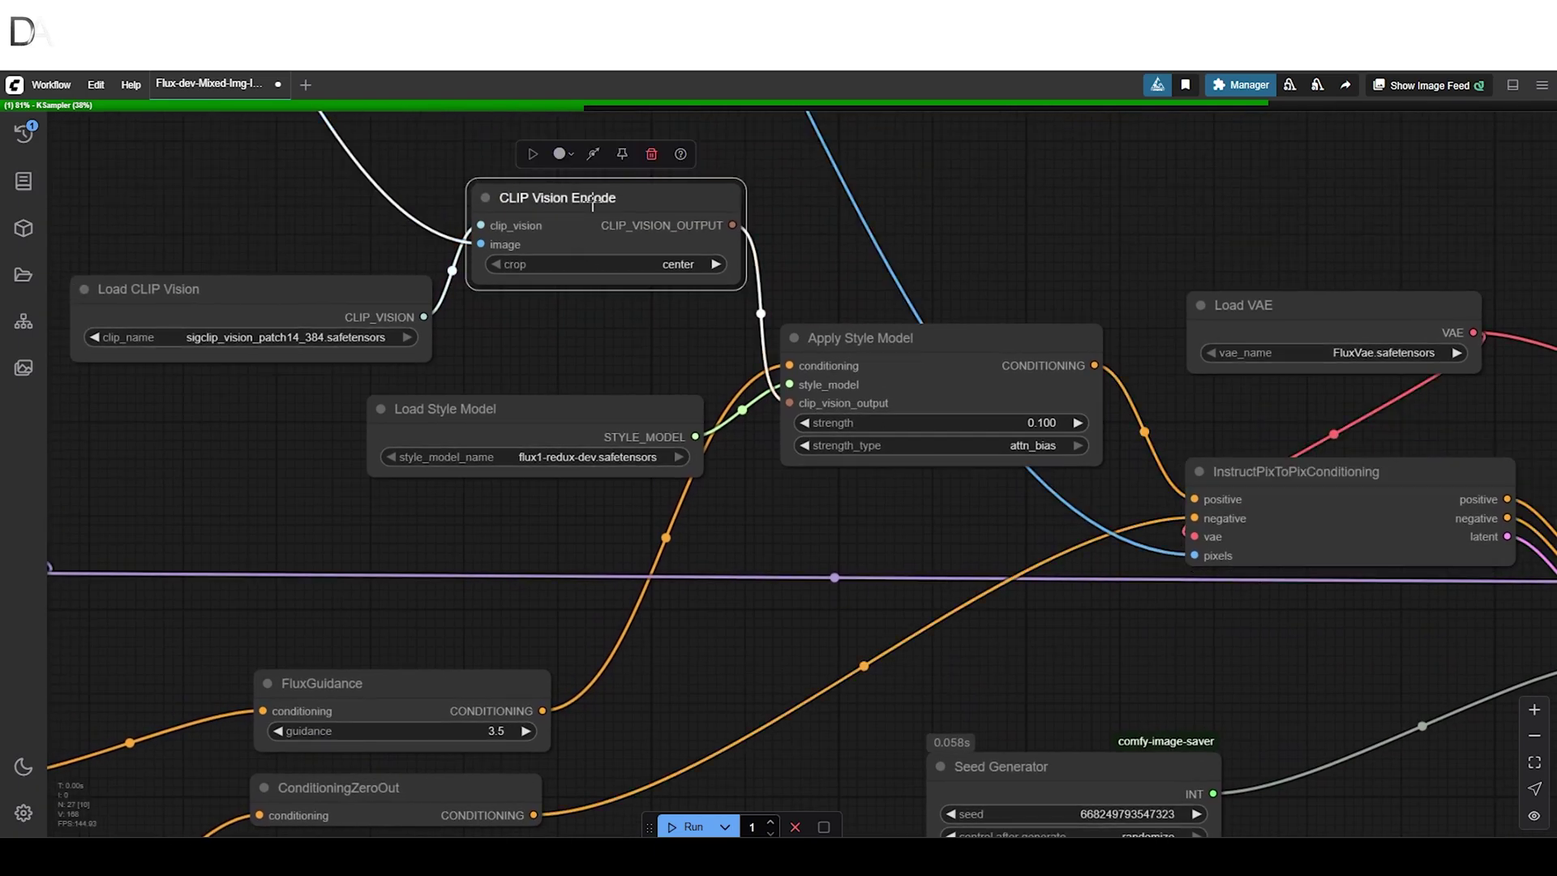
pyautogui.click(369, 285)
pyautogui.click(529, 416)
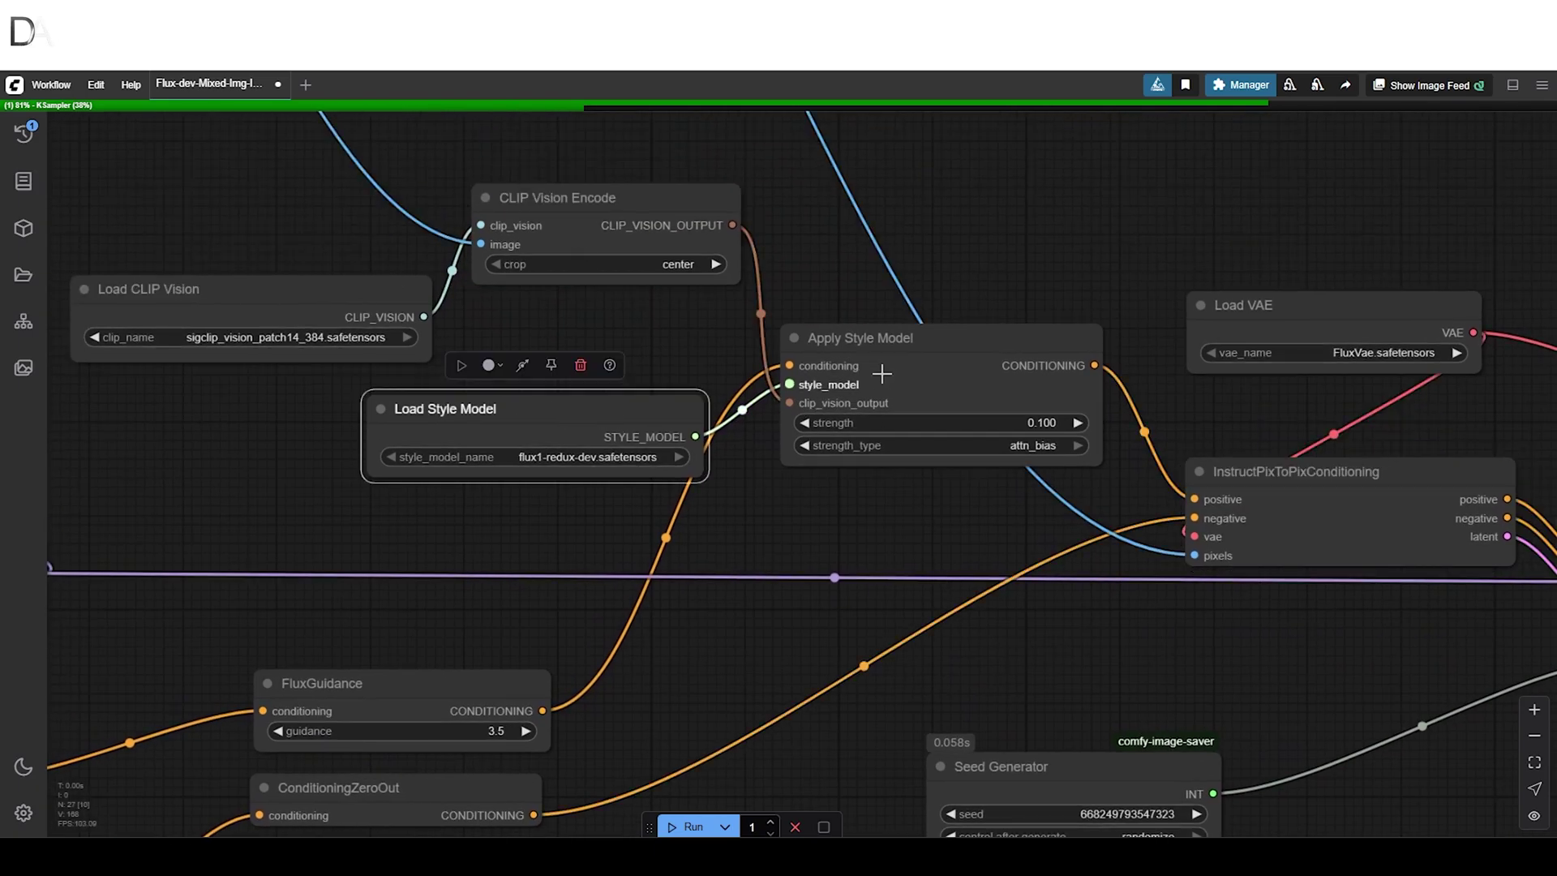
pyautogui.click(882, 373)
pyautogui.click(1266, 513)
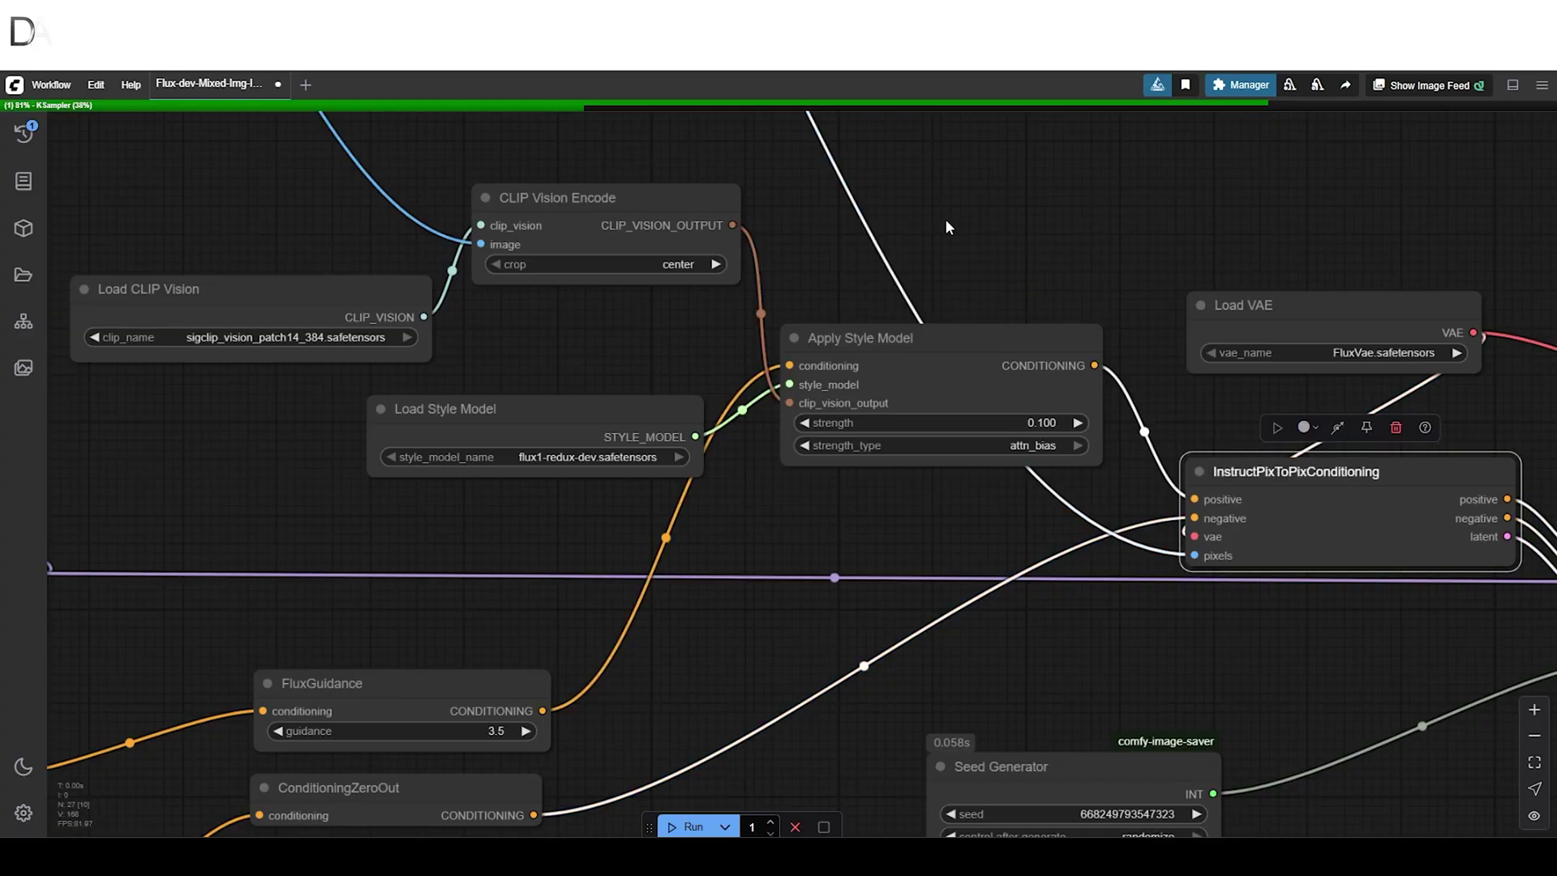
# Follow the source image through the resize, depth and Canny preprocessing nodes to their previews and the InstructPixToPixConditioning node
pyautogui.moveTo(694, 158); pyautogui.dragTo(1214, 448)
pyautogui.moveTo(644, 362); pyautogui.dragTo(1145, 546)
pyautogui.scroll(-2, 1005, 501)
pyautogui.moveTo(762, 646); pyautogui.dragTo(856, 723)
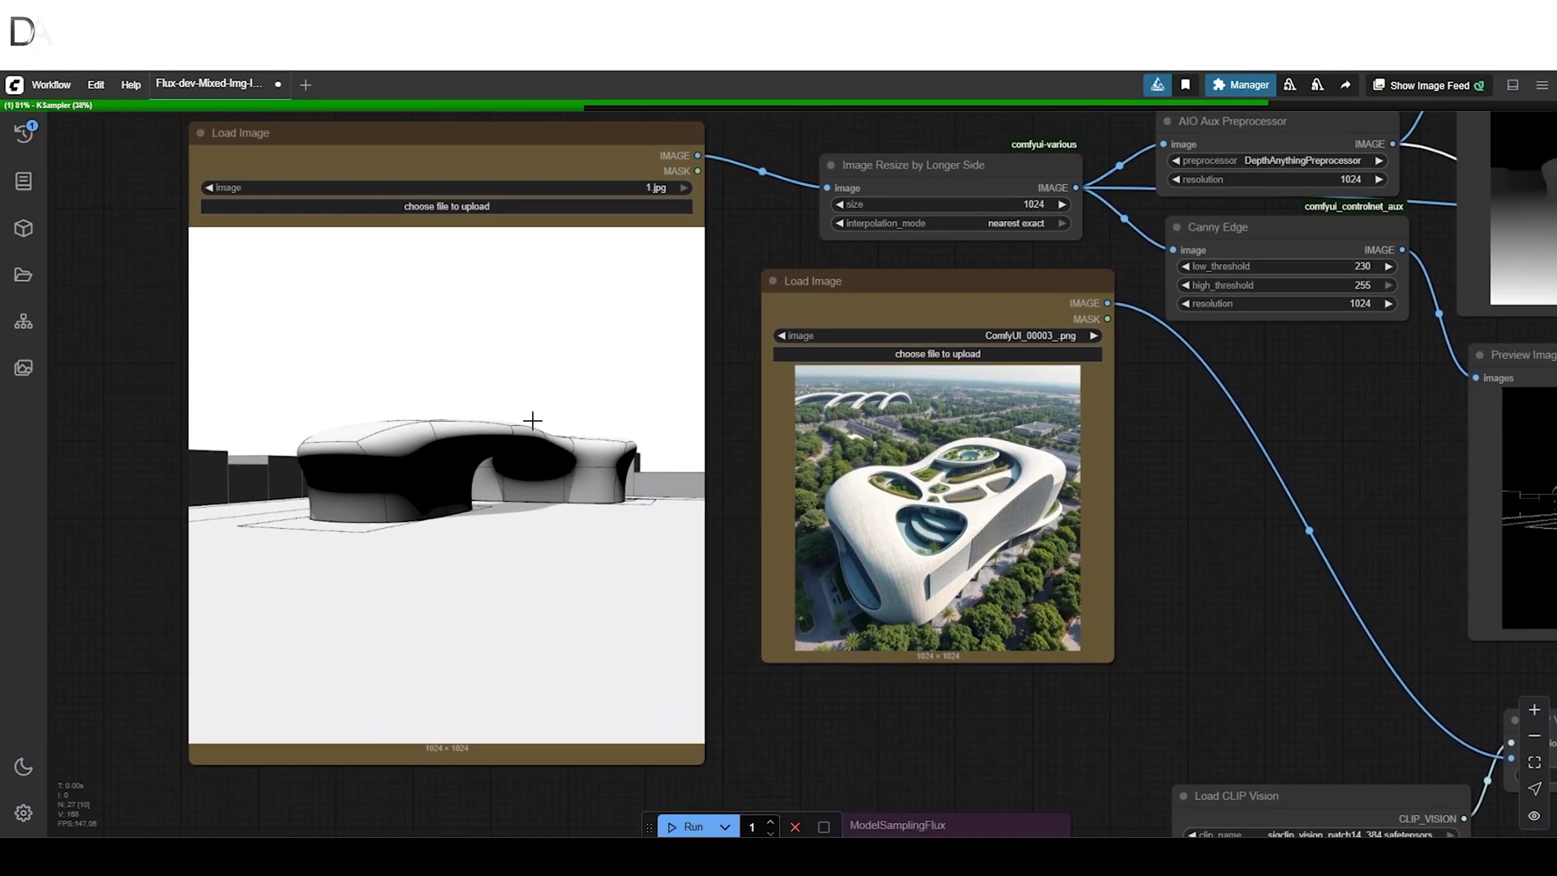
pyautogui.click(532, 421)
pyautogui.scroll(-2, 487, 438)
pyautogui.moveTo(1044, 488); pyautogui.dragTo(833, 546)
pyautogui.click(969, 240)
pyautogui.click(1213, 313)
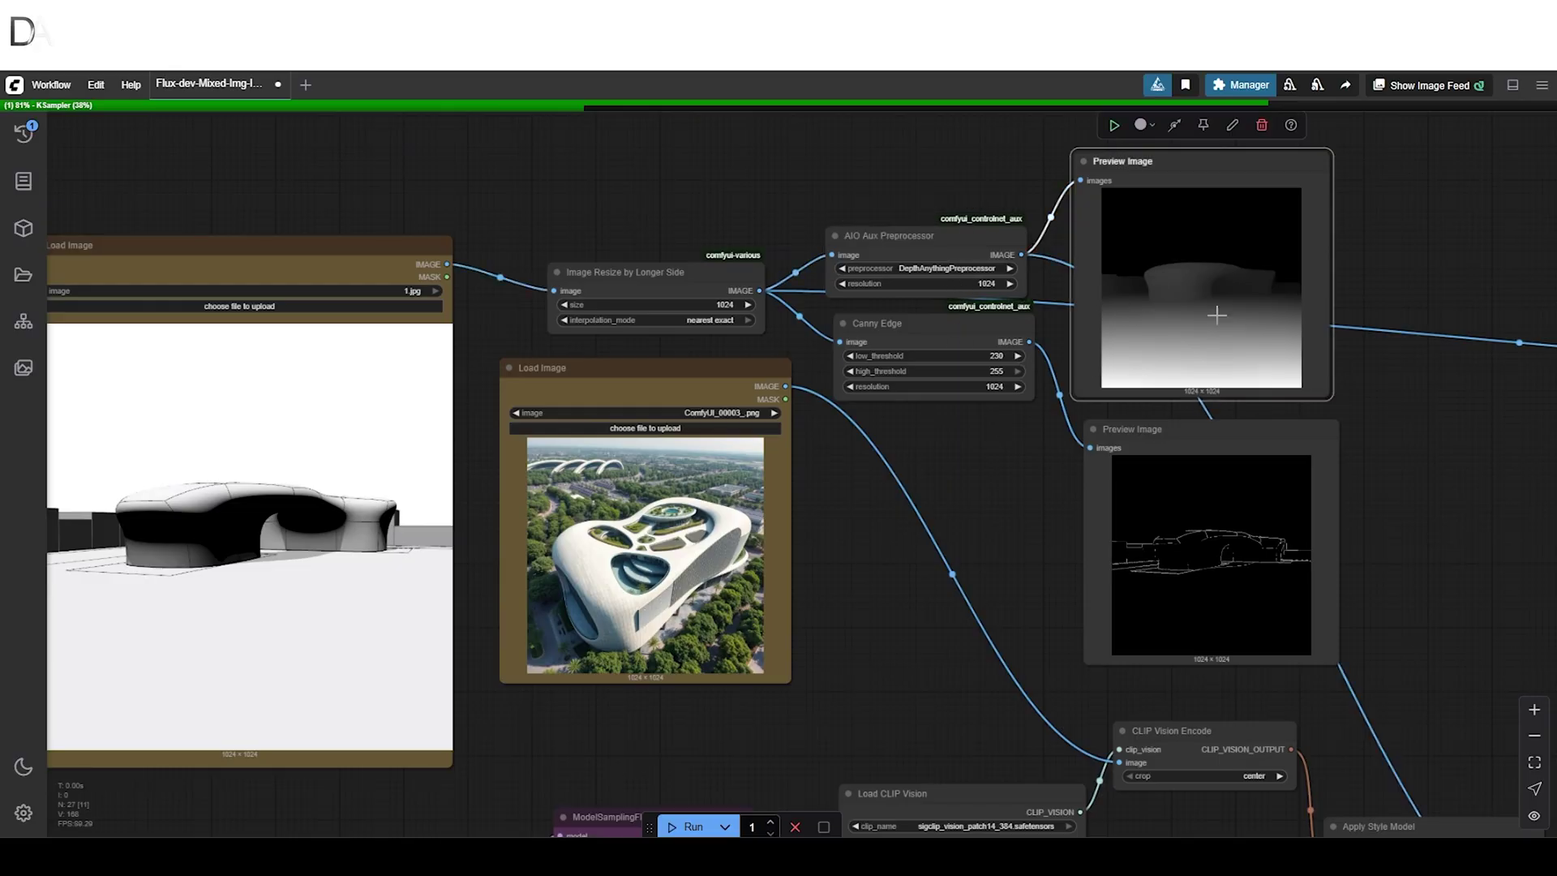
pyautogui.moveTo(991, 553); pyautogui.dragTo(784, 342)
pyautogui.scroll(-1, 784, 341)
pyautogui.moveTo(1500, 656); pyautogui.dragTo(1192, 643)
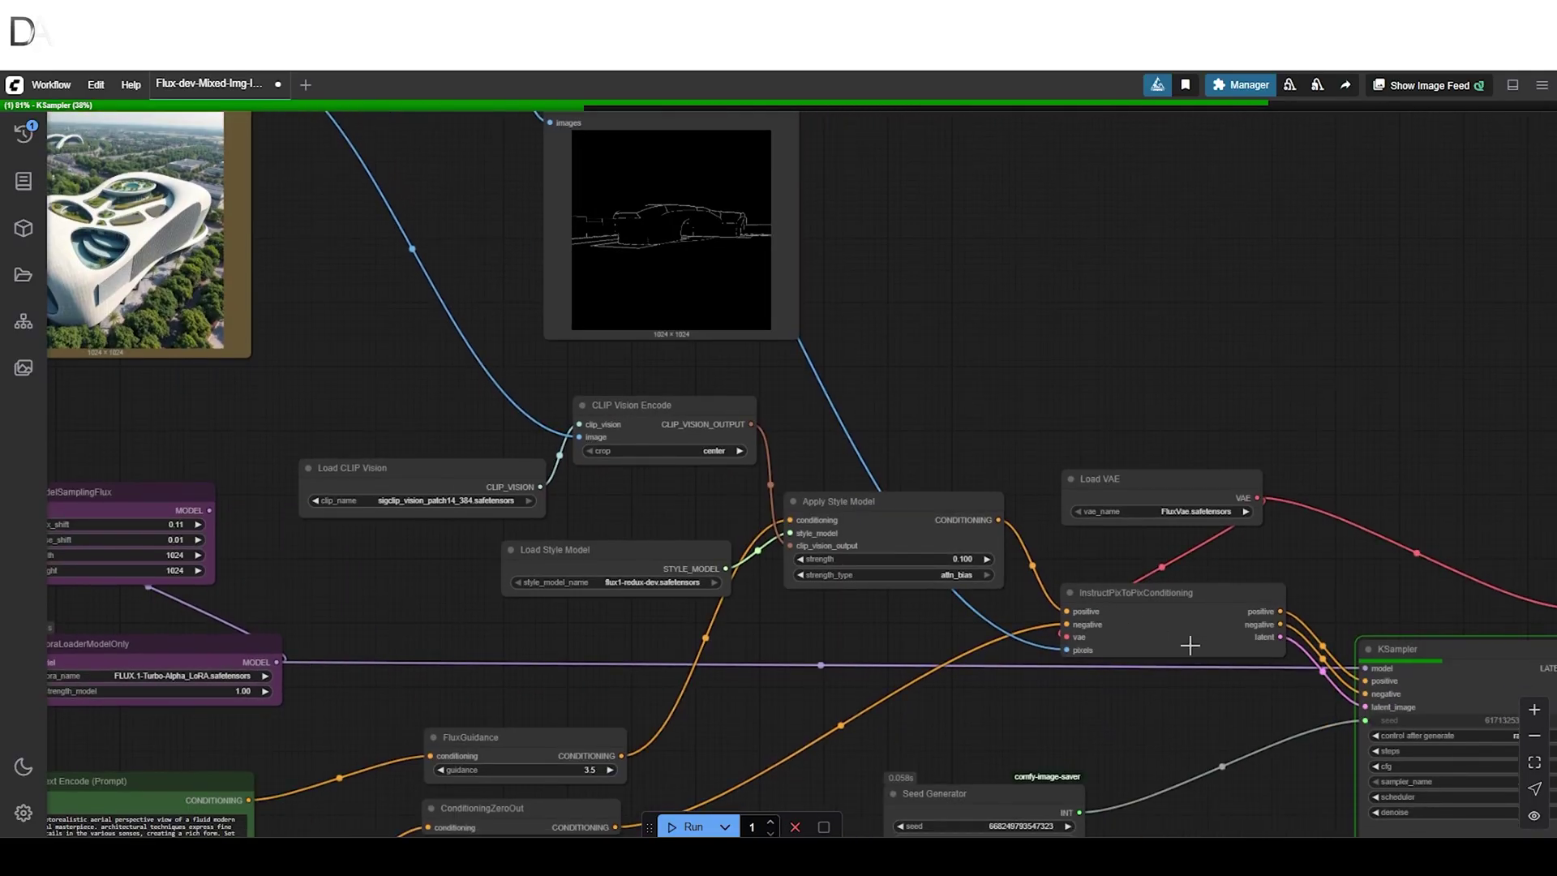
pyautogui.click(1146, 598)
pyautogui.scroll(2, 1065, 530)
# Undo the last cfg change in the KSampler node
pyautogui.moveTo(1065, 529); pyautogui.dragTo(1219, 182)
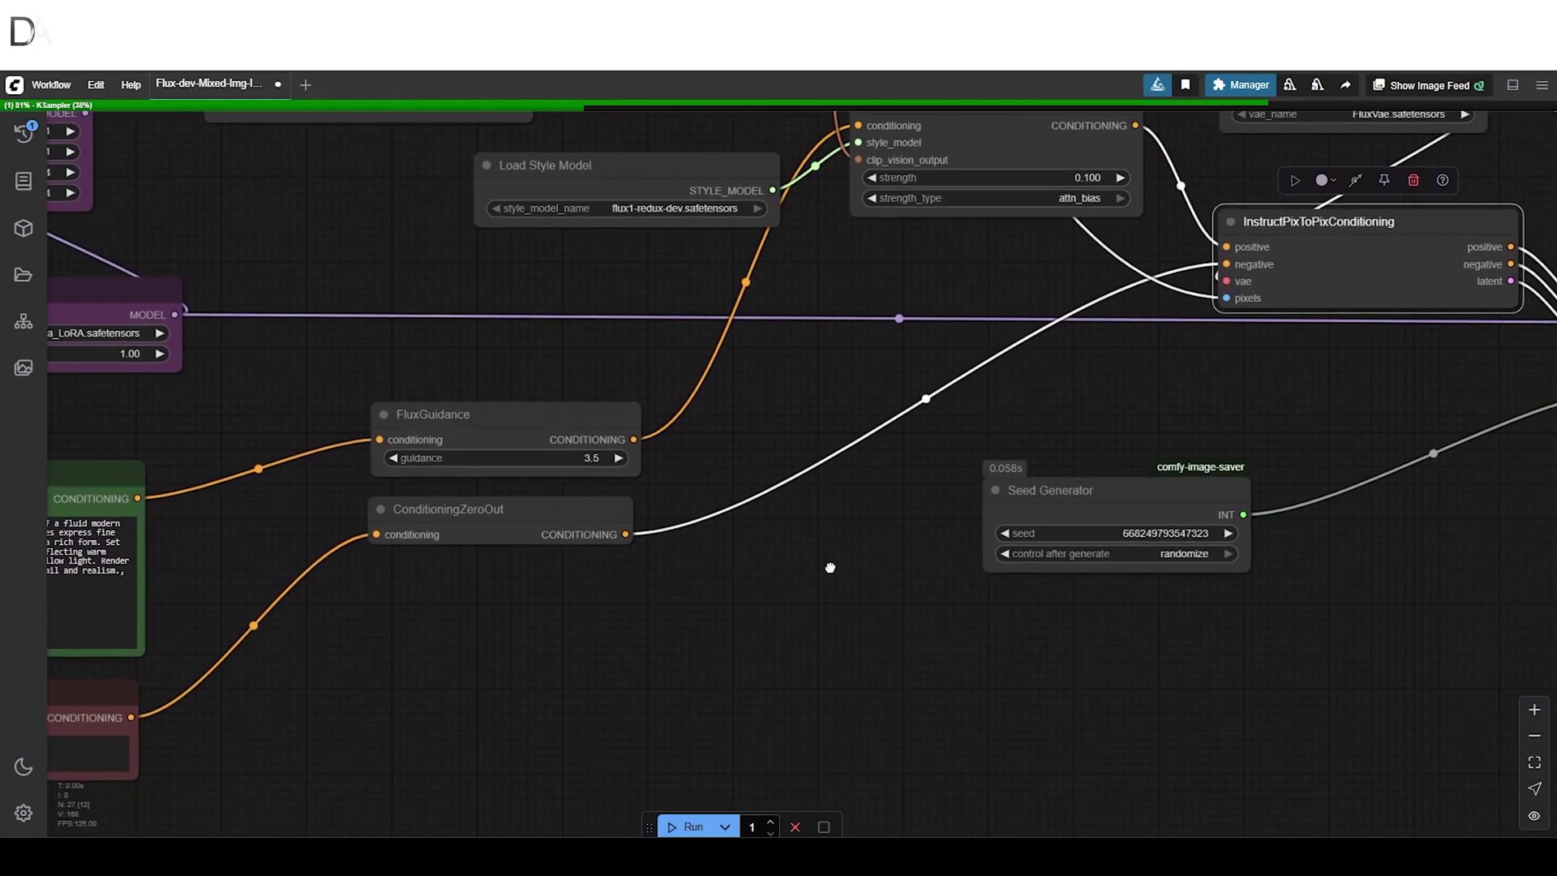
pyautogui.moveTo(830, 567); pyautogui.dragTo(611, 577)
pyautogui.moveTo(790, 591); pyautogui.dragTo(636, 591)
pyautogui.moveTo(1172, 580); pyautogui.dragTo(875, 580)
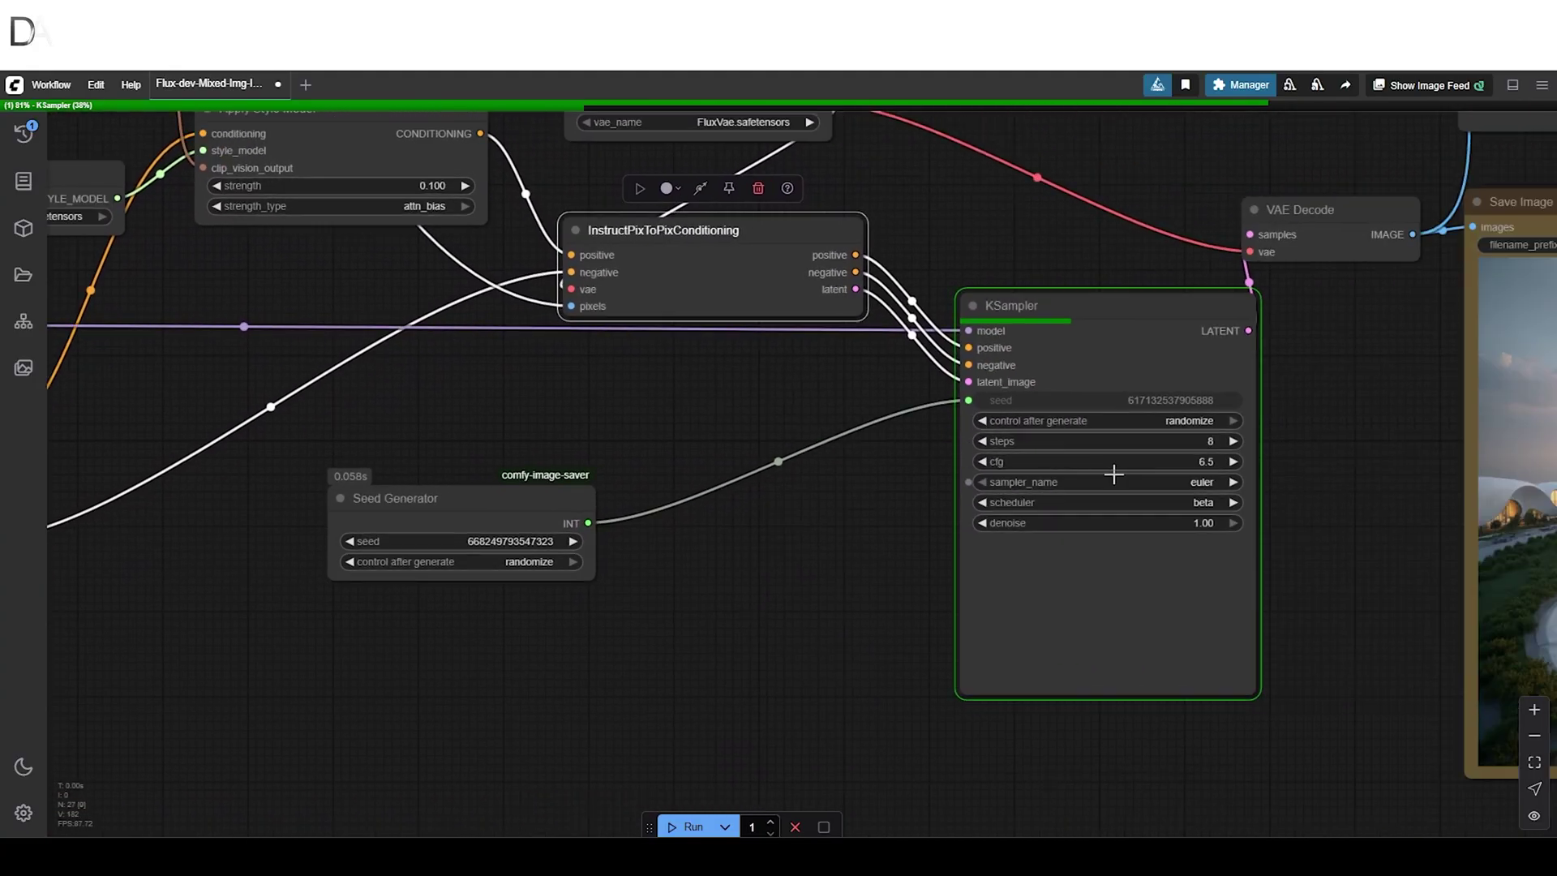
pyautogui.scroll(3, 1111, 468)
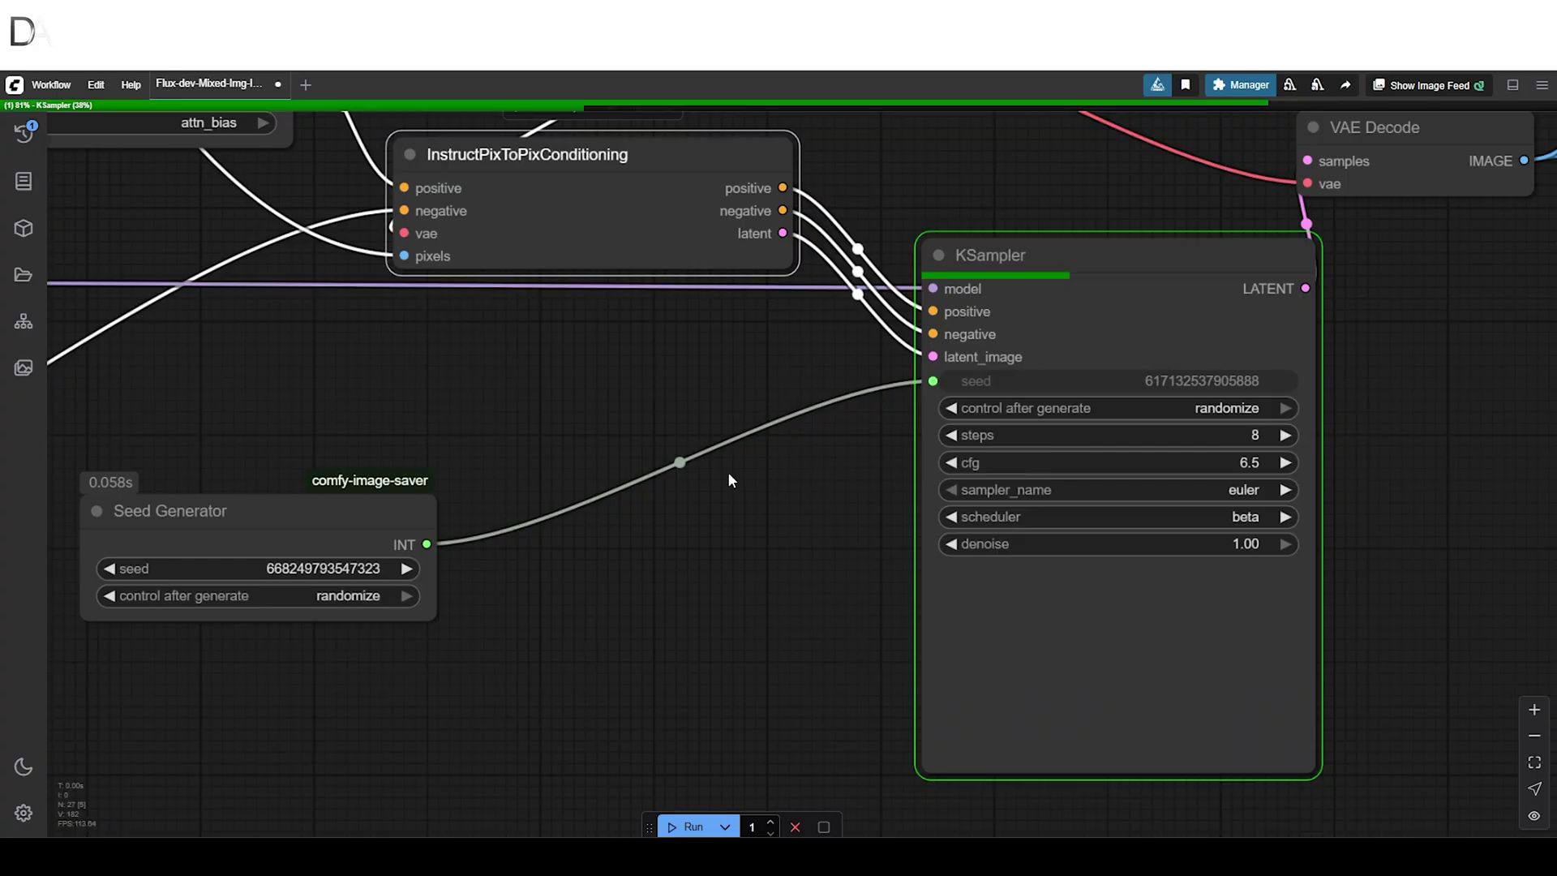
pyautogui.hotkey('ctrl', 'z')
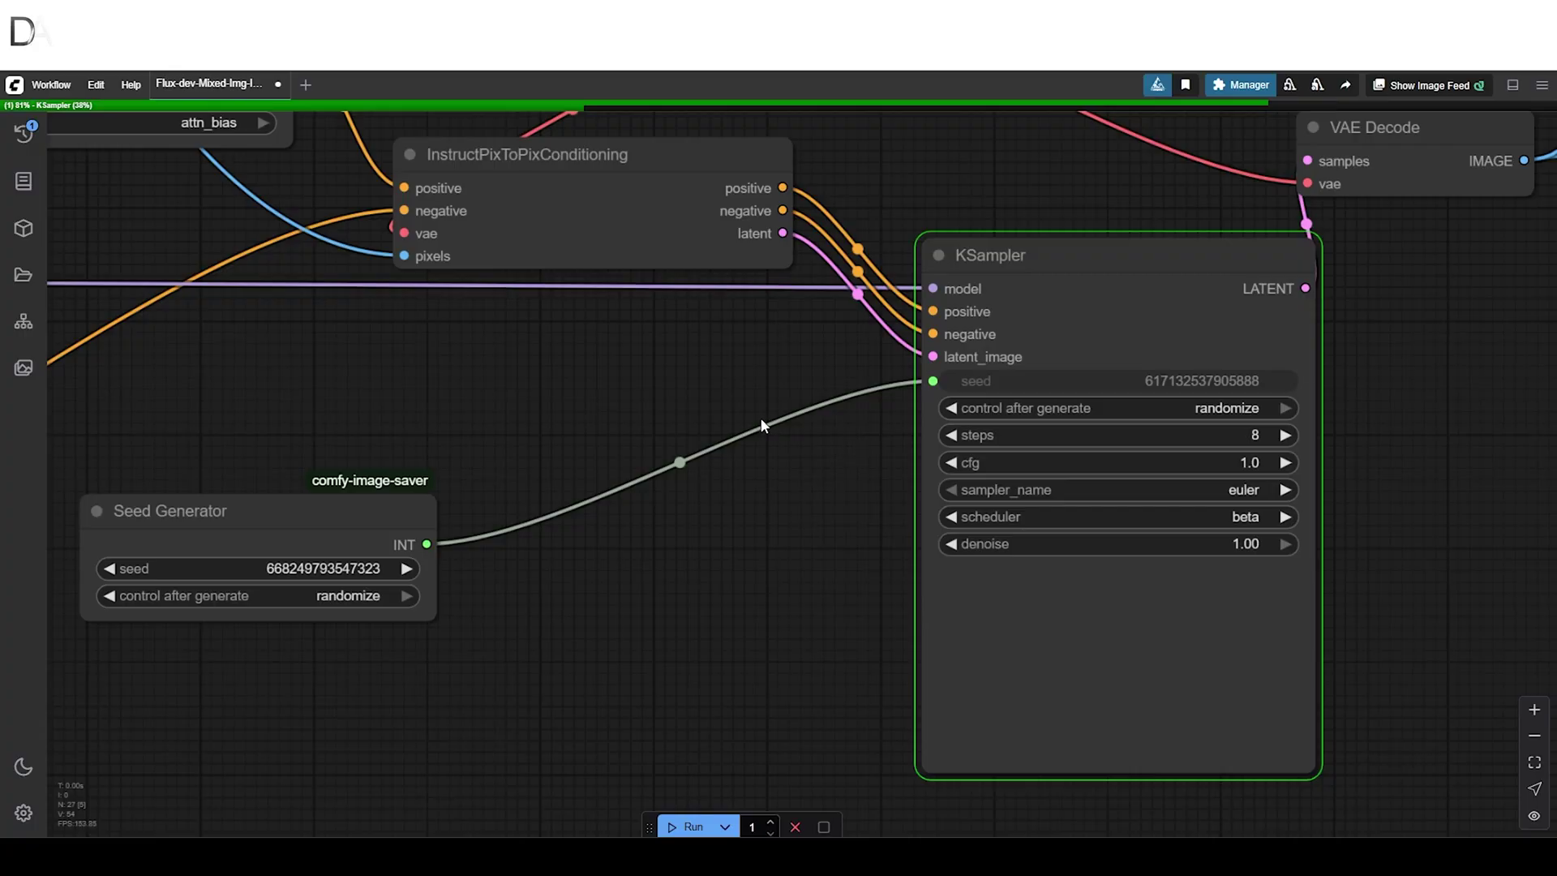
pyautogui.moveTo(694, 438); pyautogui.dragTo(748, 448)
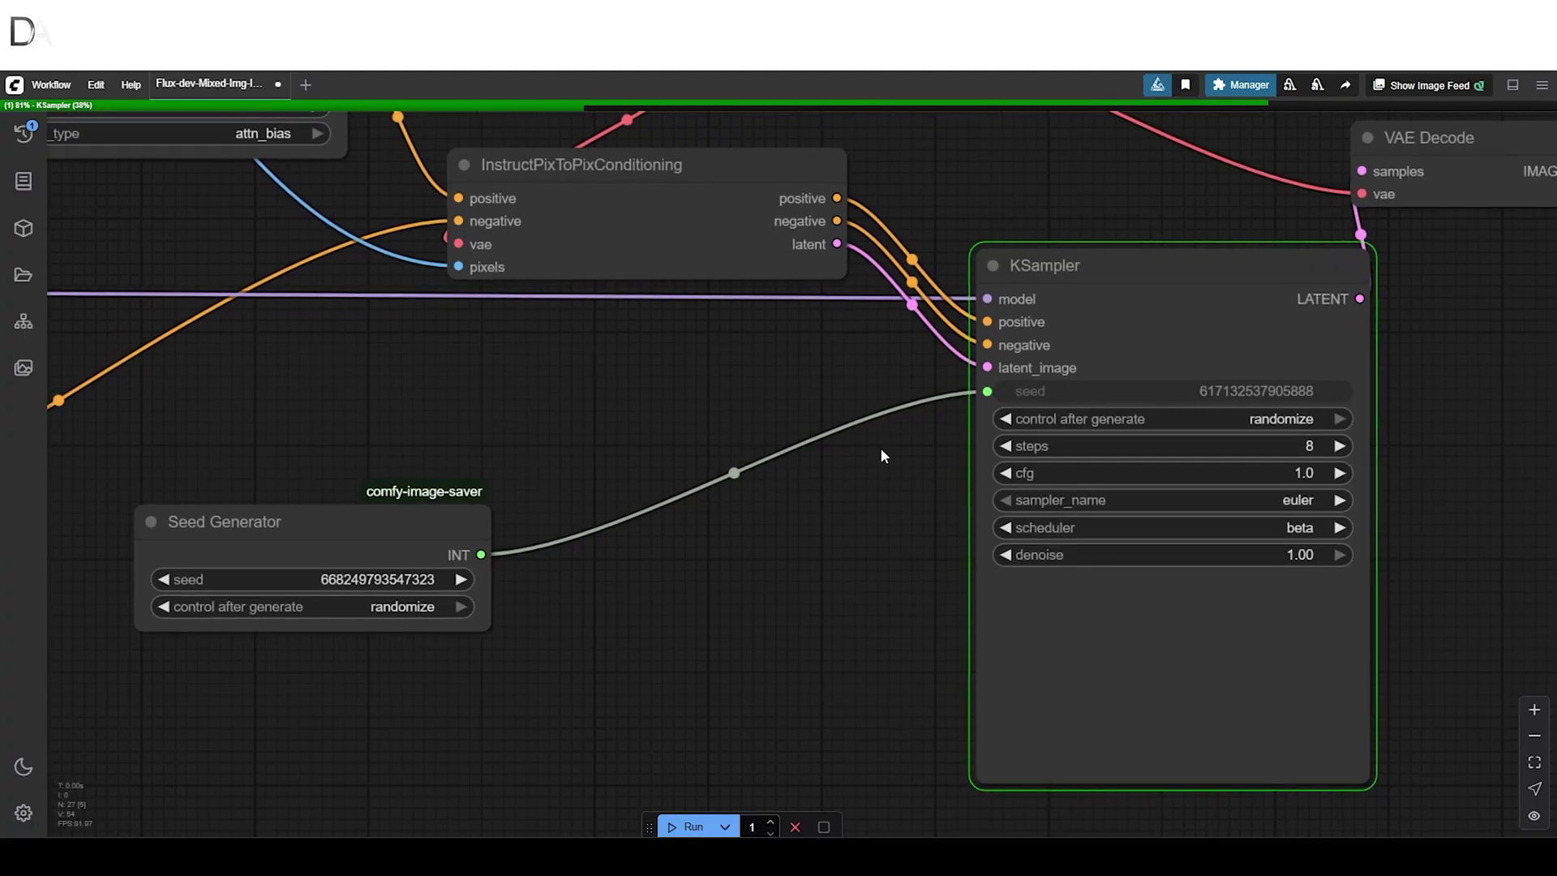
pyautogui.scroll(-3, 828, 439)
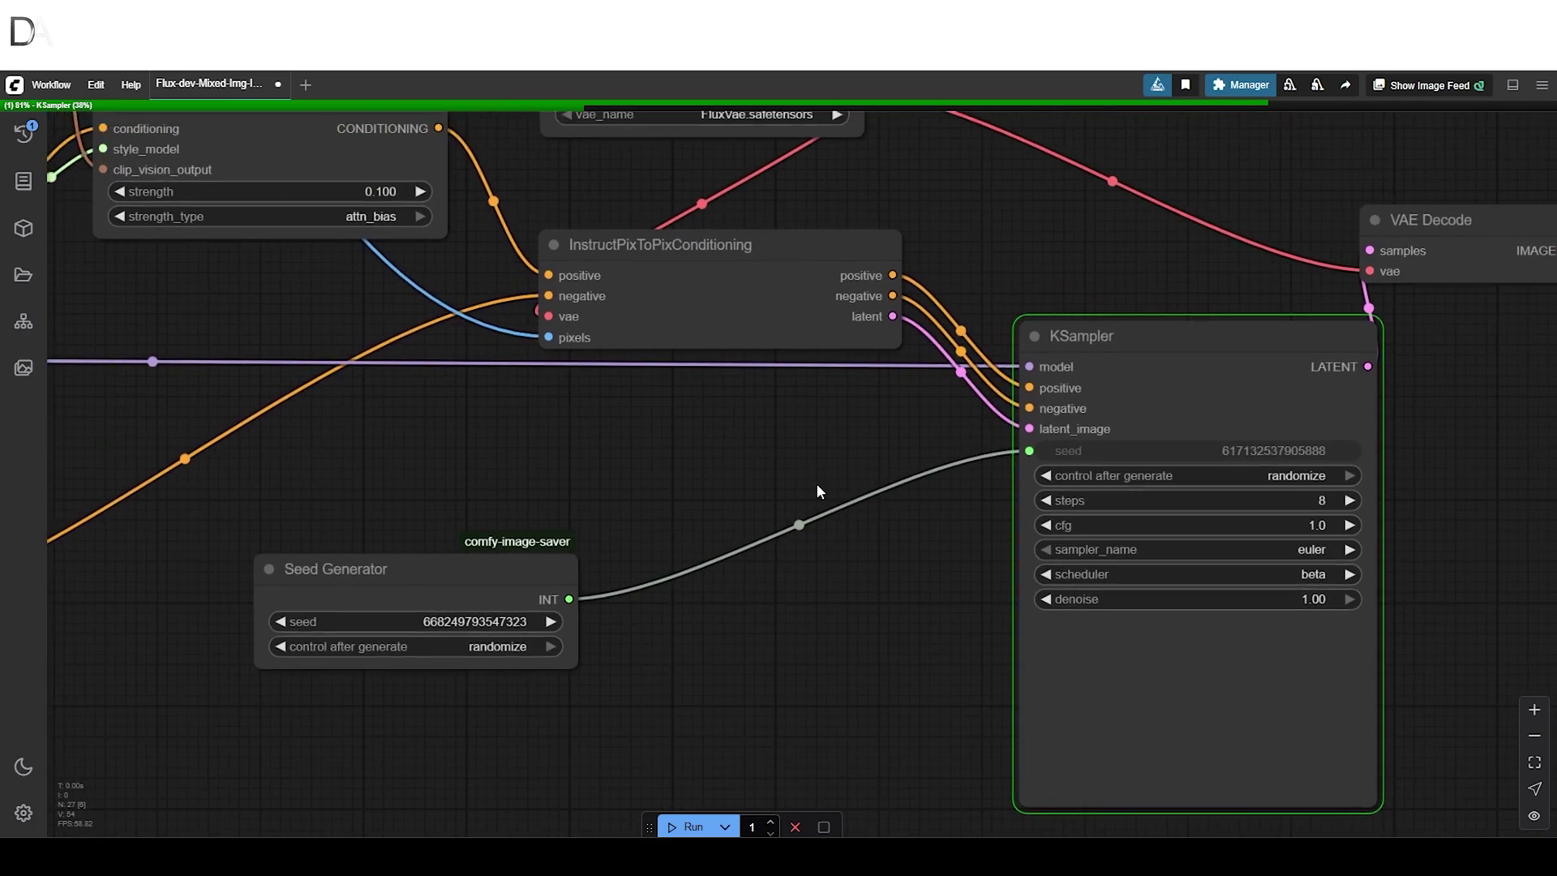
# Review the style reference image, its link to CLIP Vision Encode, and the source massing image
pyautogui.moveTo(817, 487); pyautogui.dragTo(1243, 649)
pyautogui.scroll(-6, 1011, 557)
pyautogui.scroll(-1, 1241, 641)
pyautogui.click(445, 278)
pyautogui.scroll(3, 685, 407)
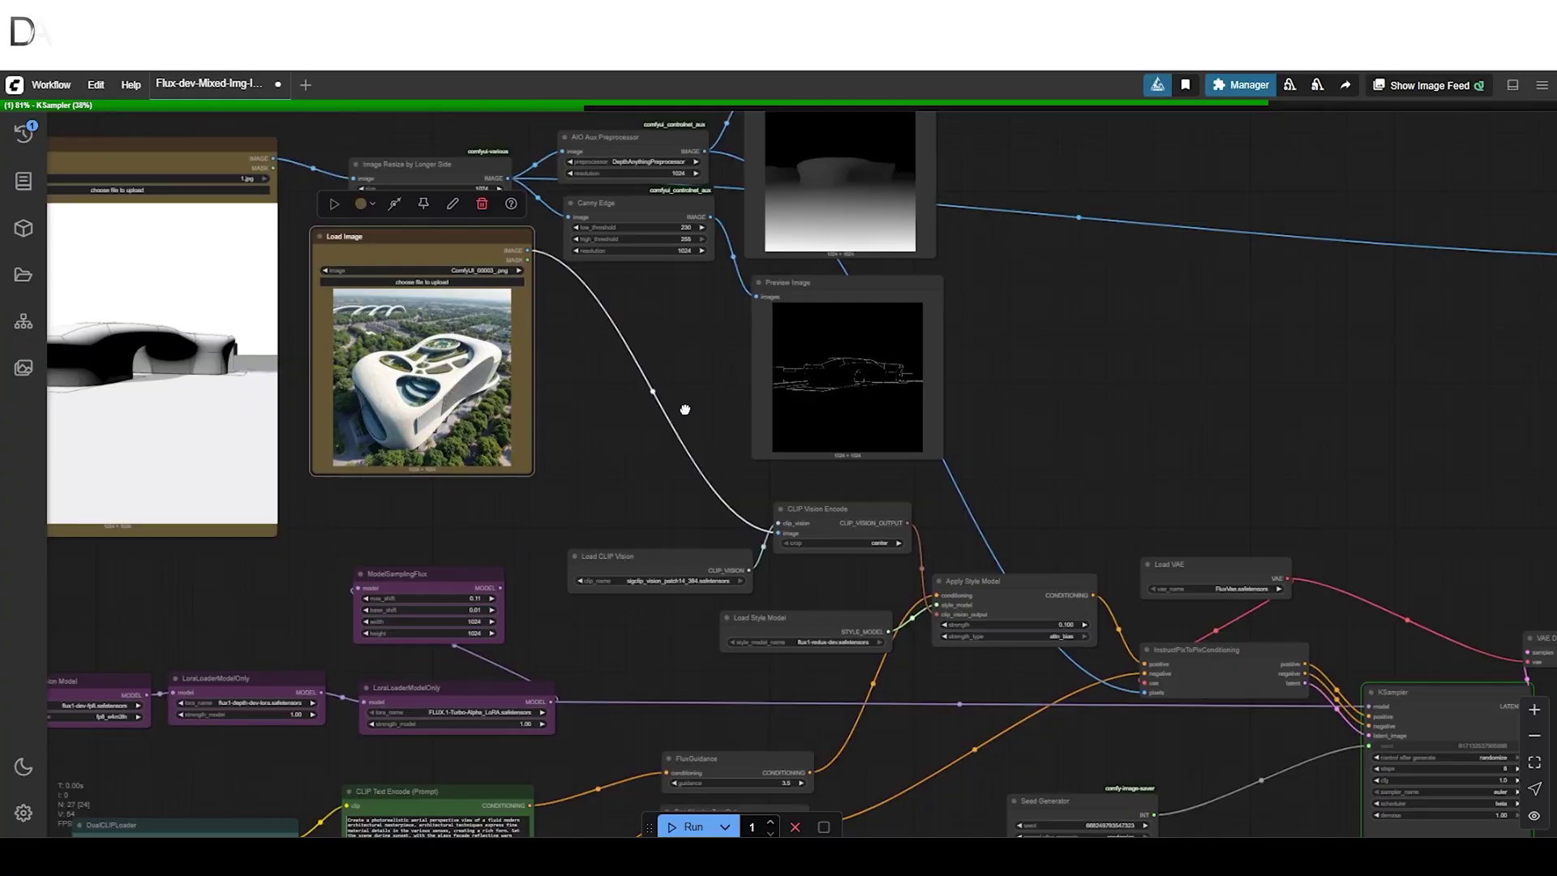
pyautogui.click(827, 549)
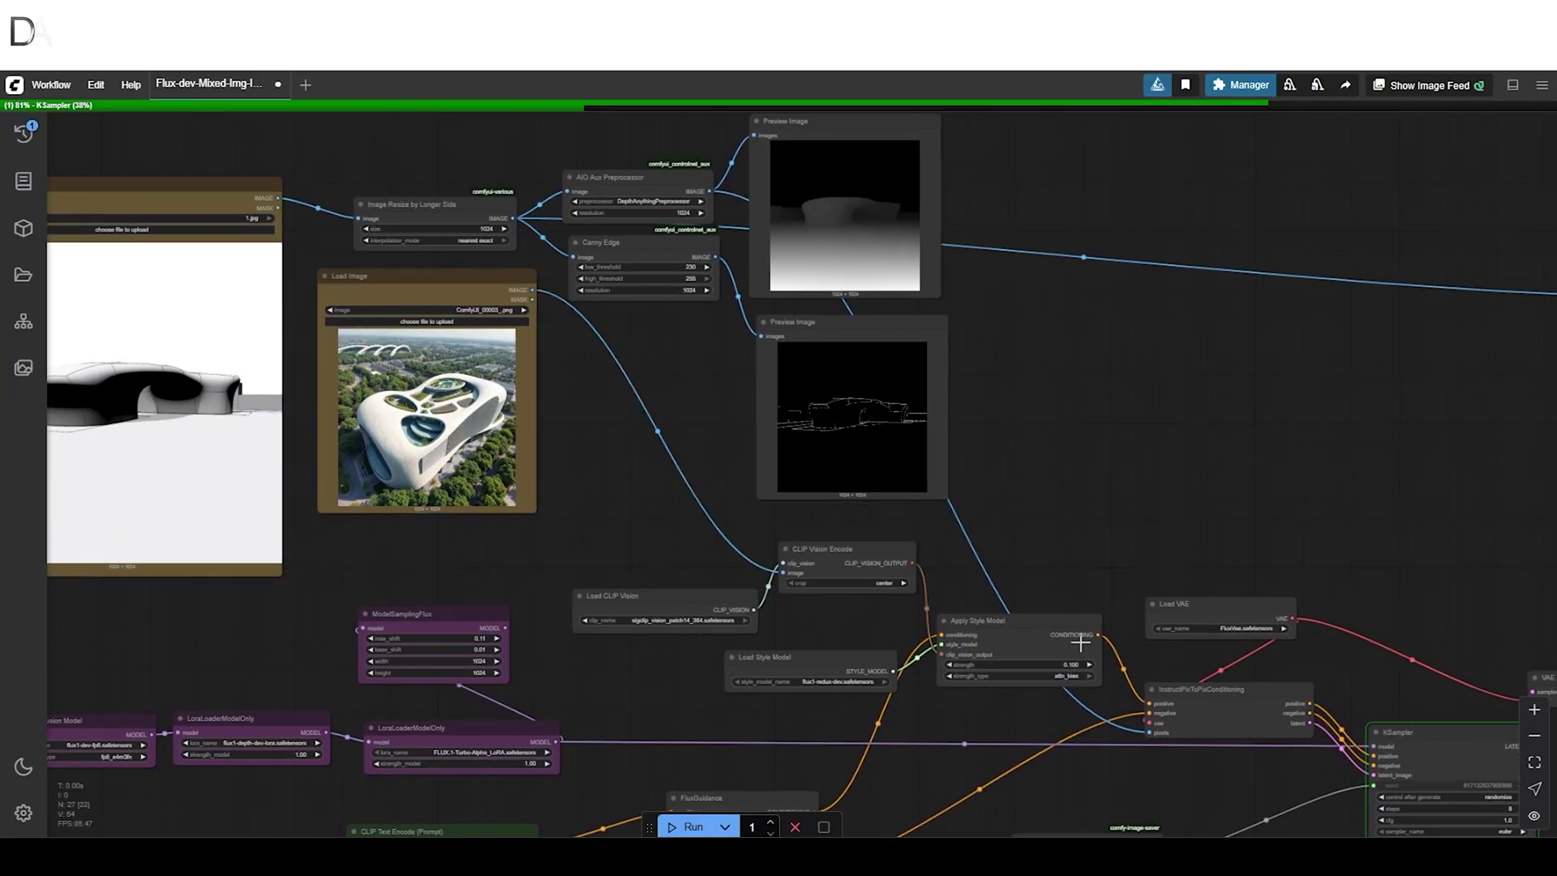
pyautogui.click(236, 542)
pyautogui.moveTo(388, 597); pyautogui.dragTo(522, 587)
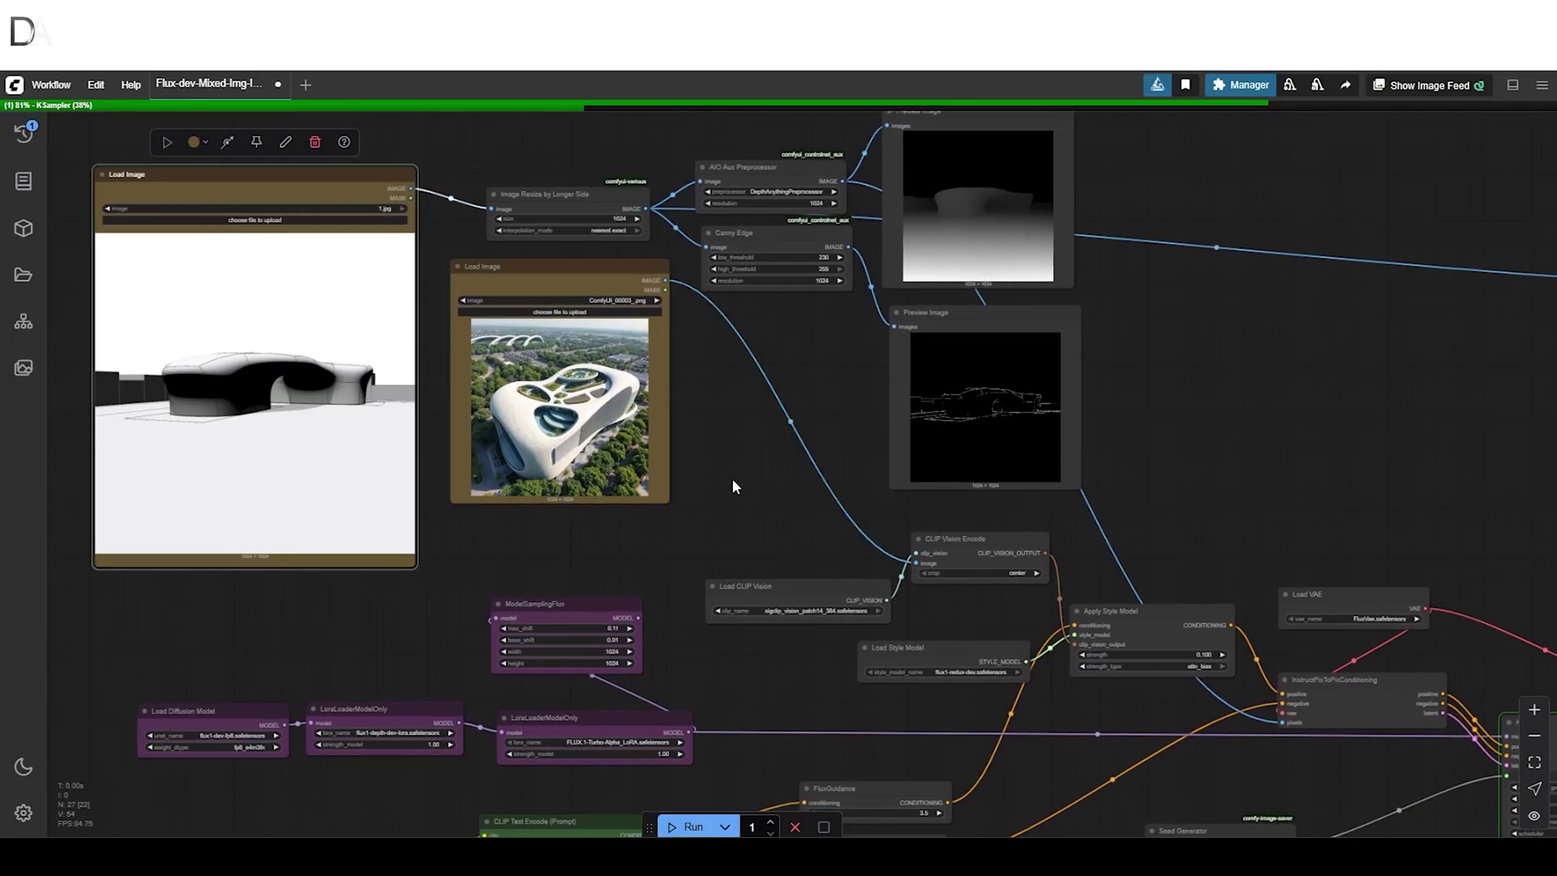
pyautogui.click(754, 478)
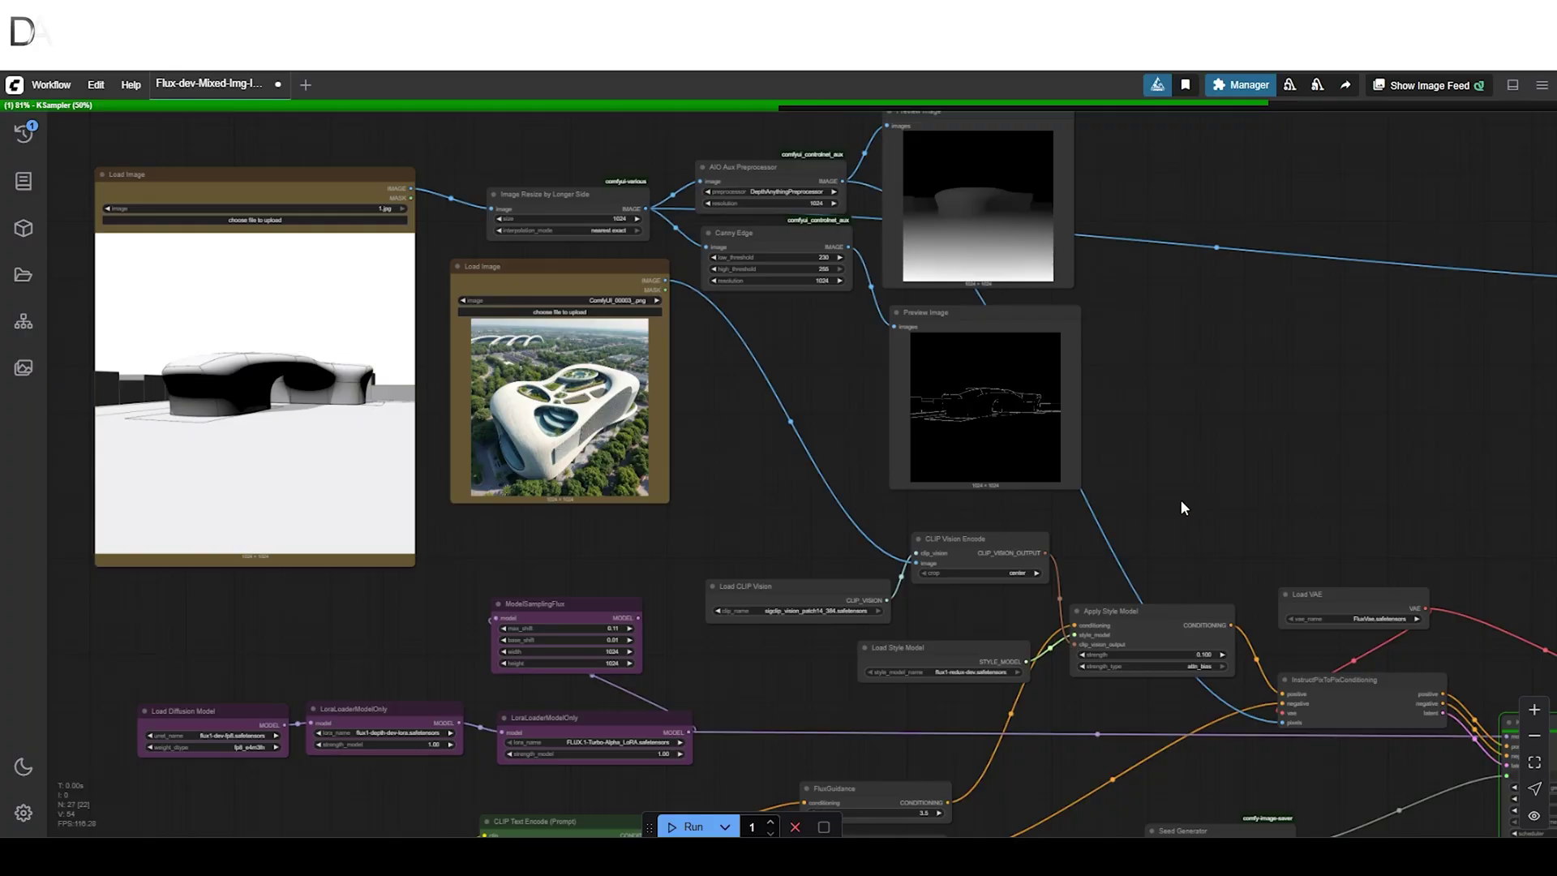
# Examine the finished render in the Save Image node up close, along with the source image in the comparison node
pyautogui.moveTo(1181, 507); pyautogui.dragTo(1025, 382)
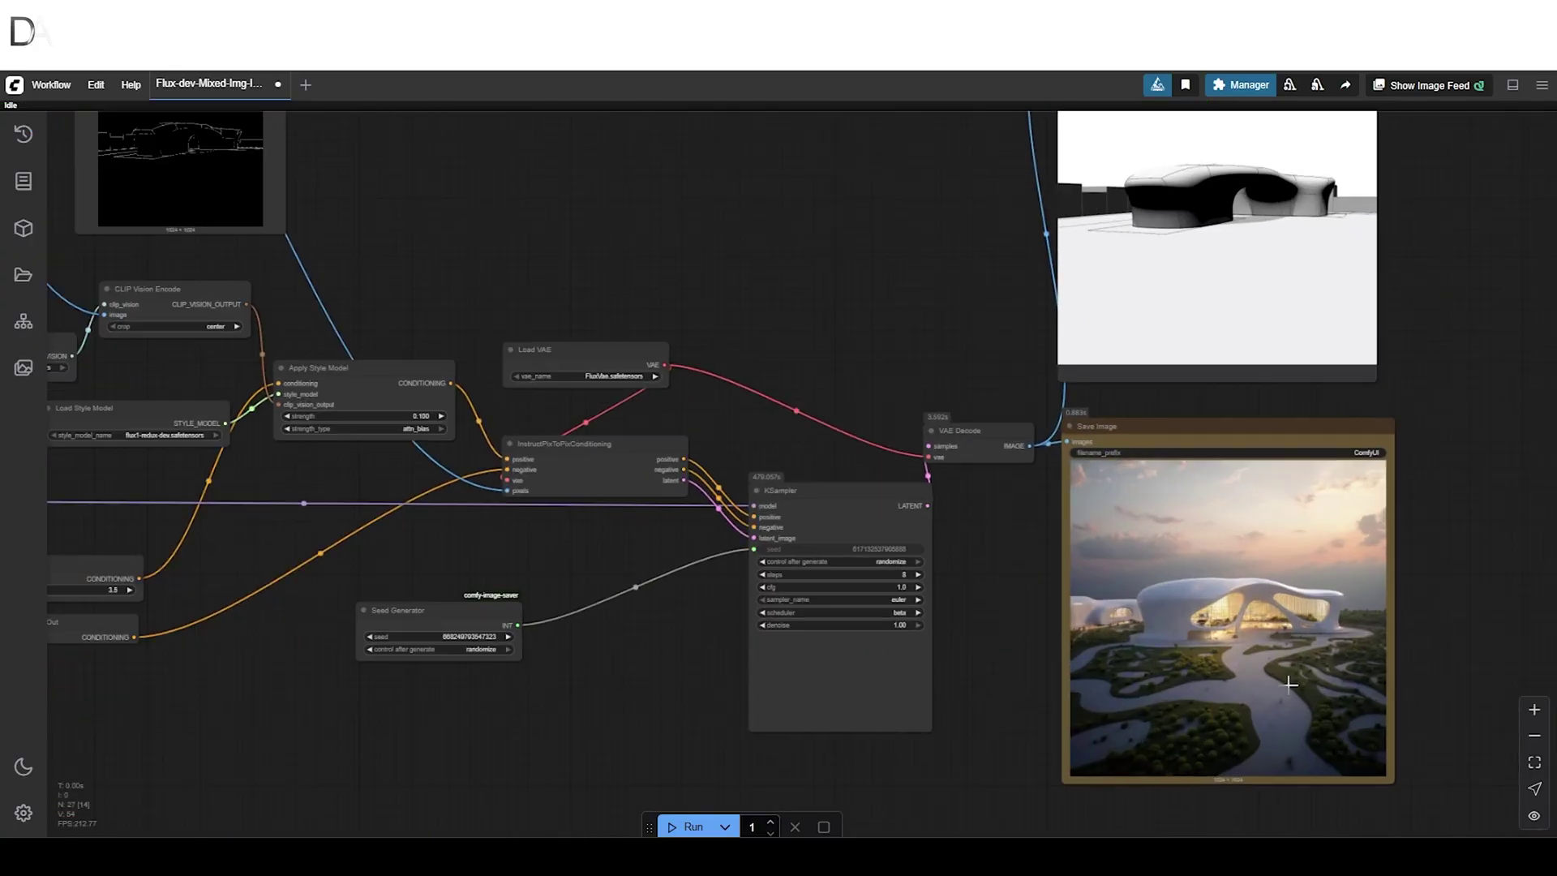
pyautogui.scroll(9, 1289, 683)
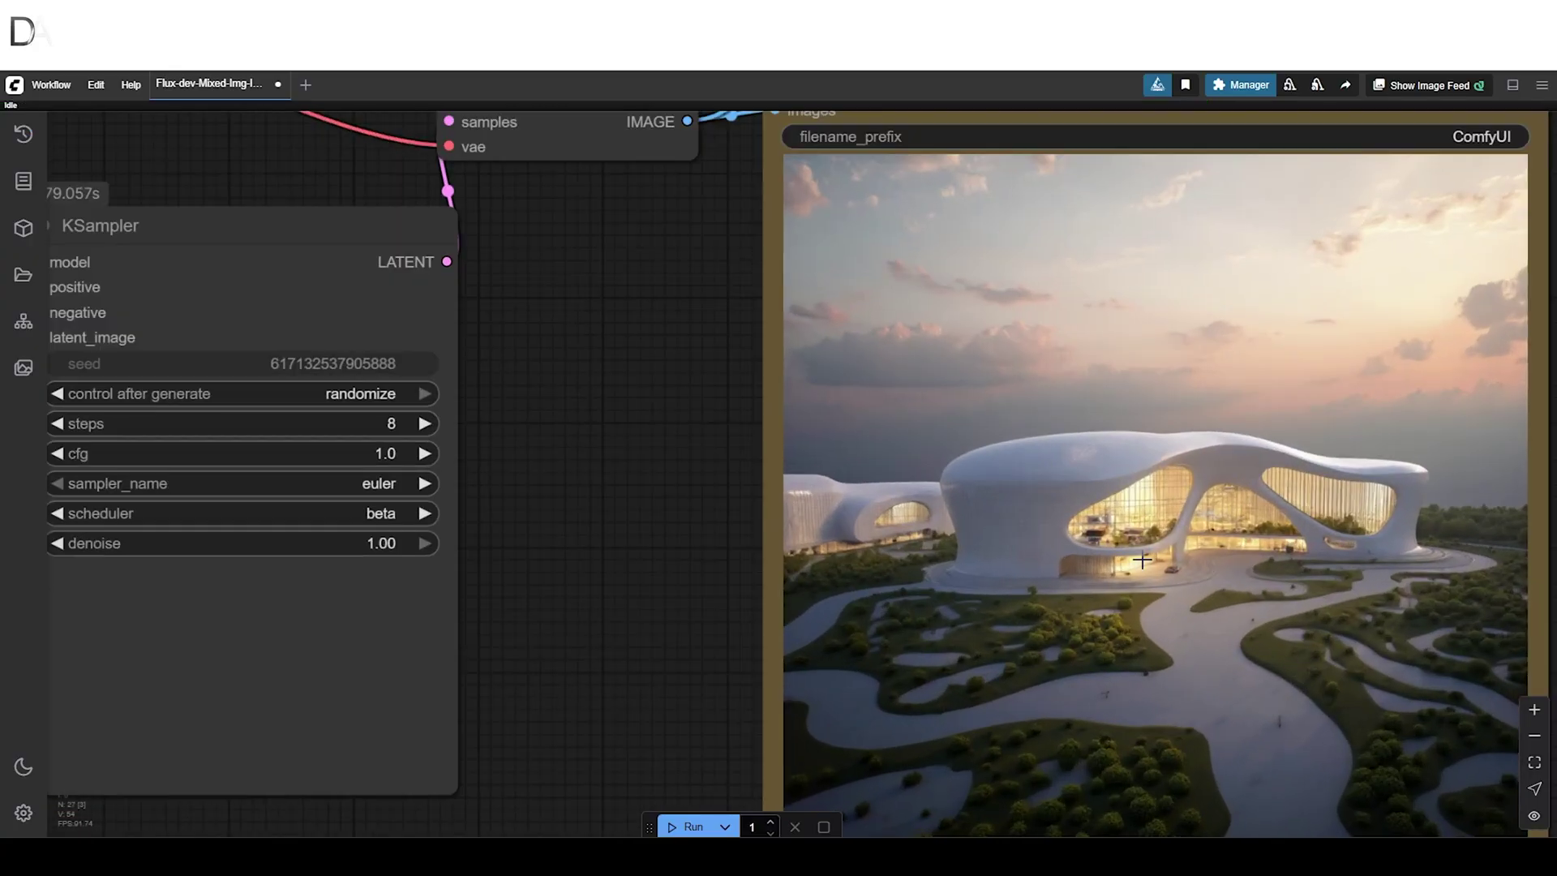
pyautogui.scroll(-4, 1289, 684)
pyautogui.scroll(6, 1289, 683)
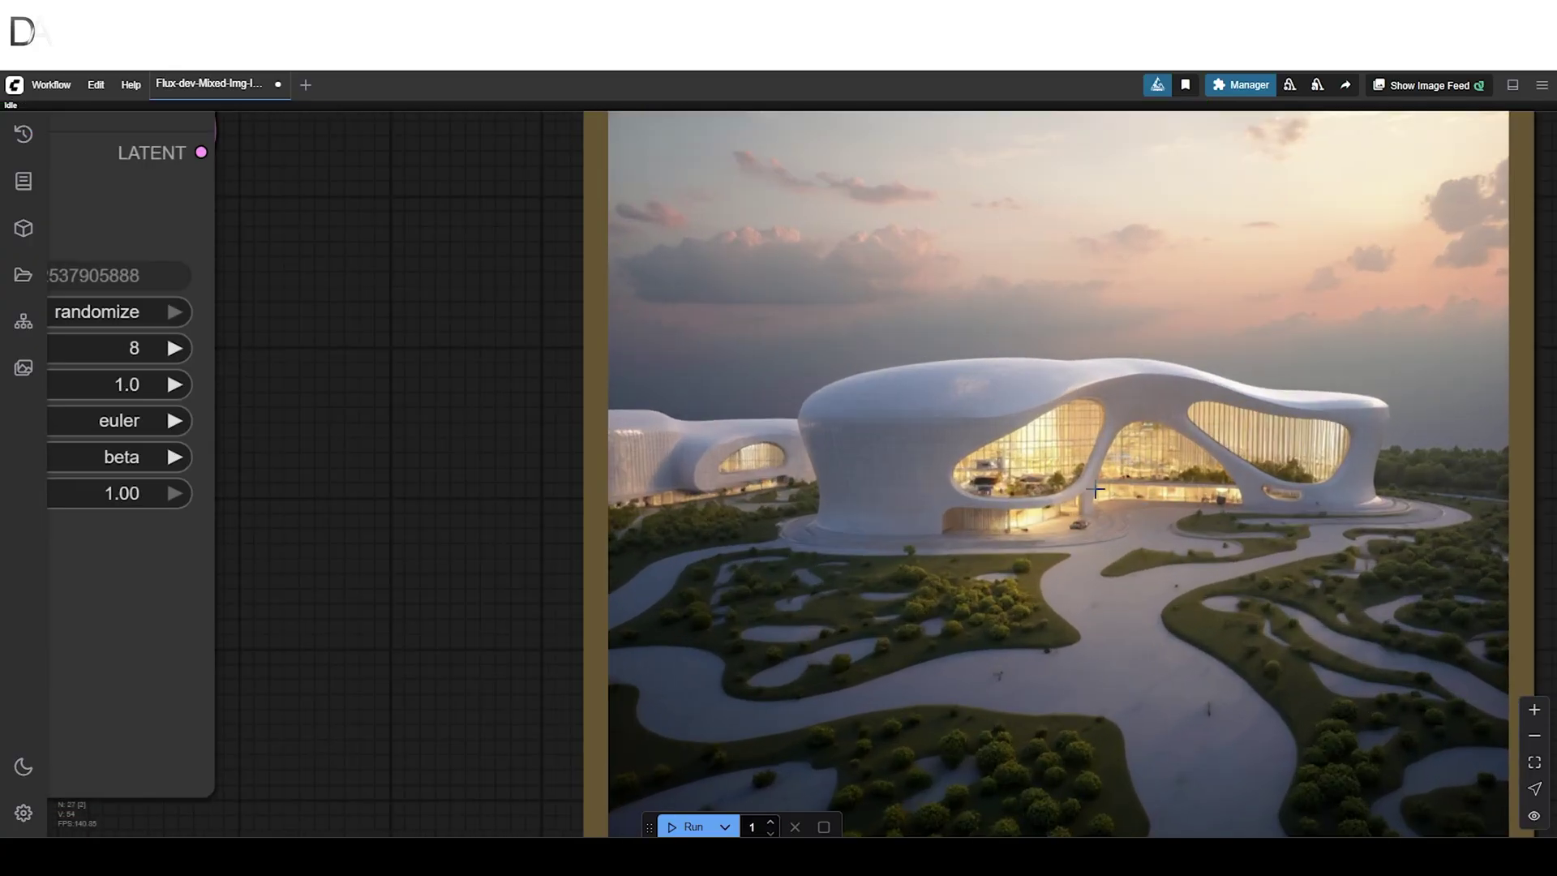
pyautogui.scroll(-9, 1019, 471)
pyautogui.scroll(-2, 815, 654)
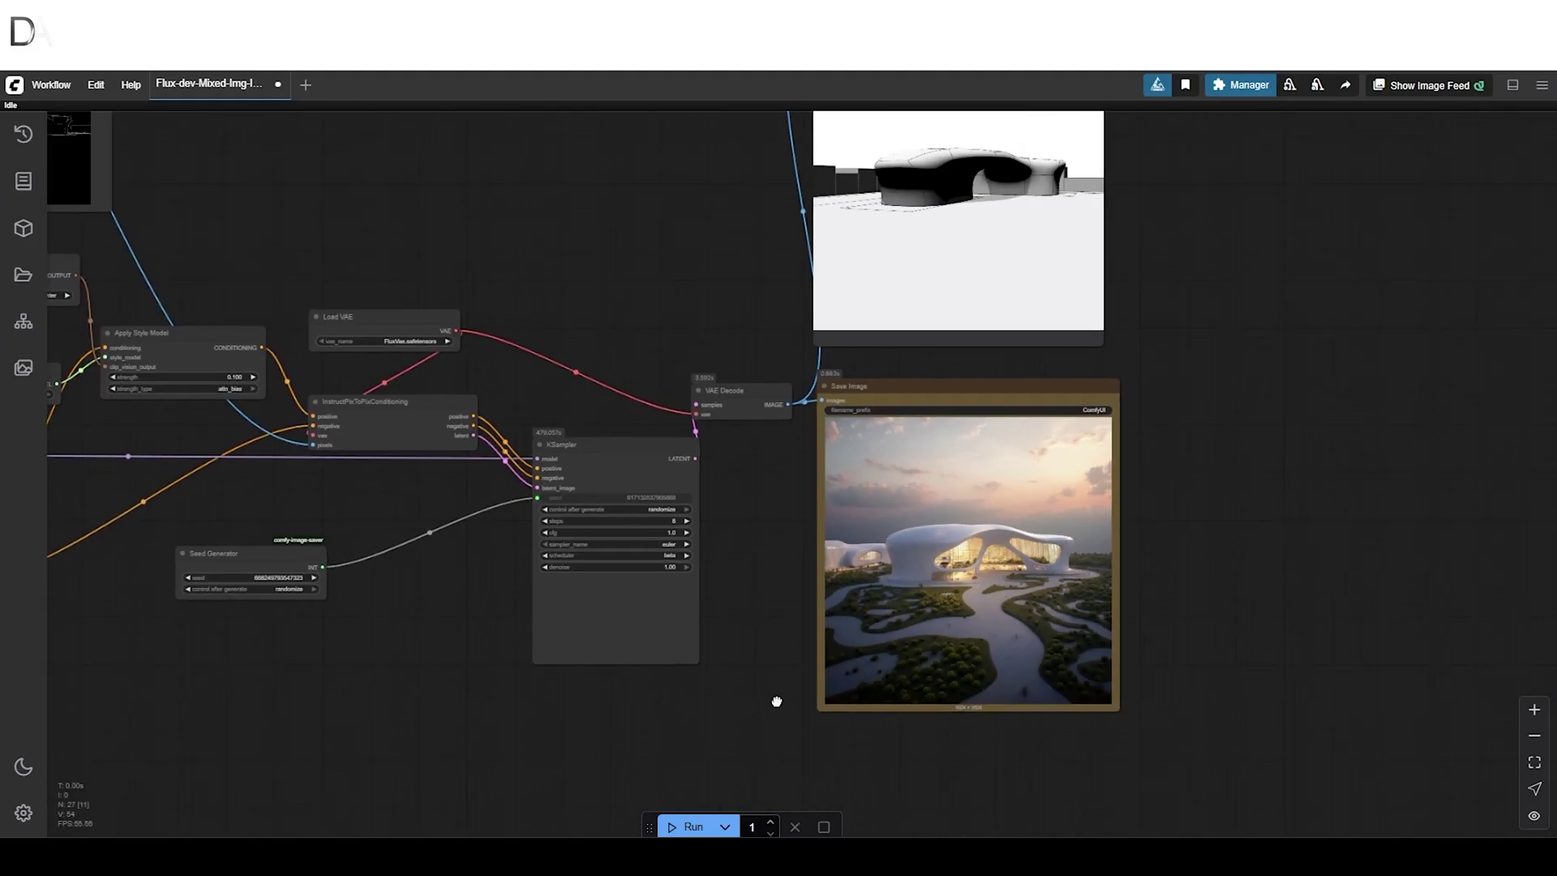
pyautogui.scroll(6, 771, 243)
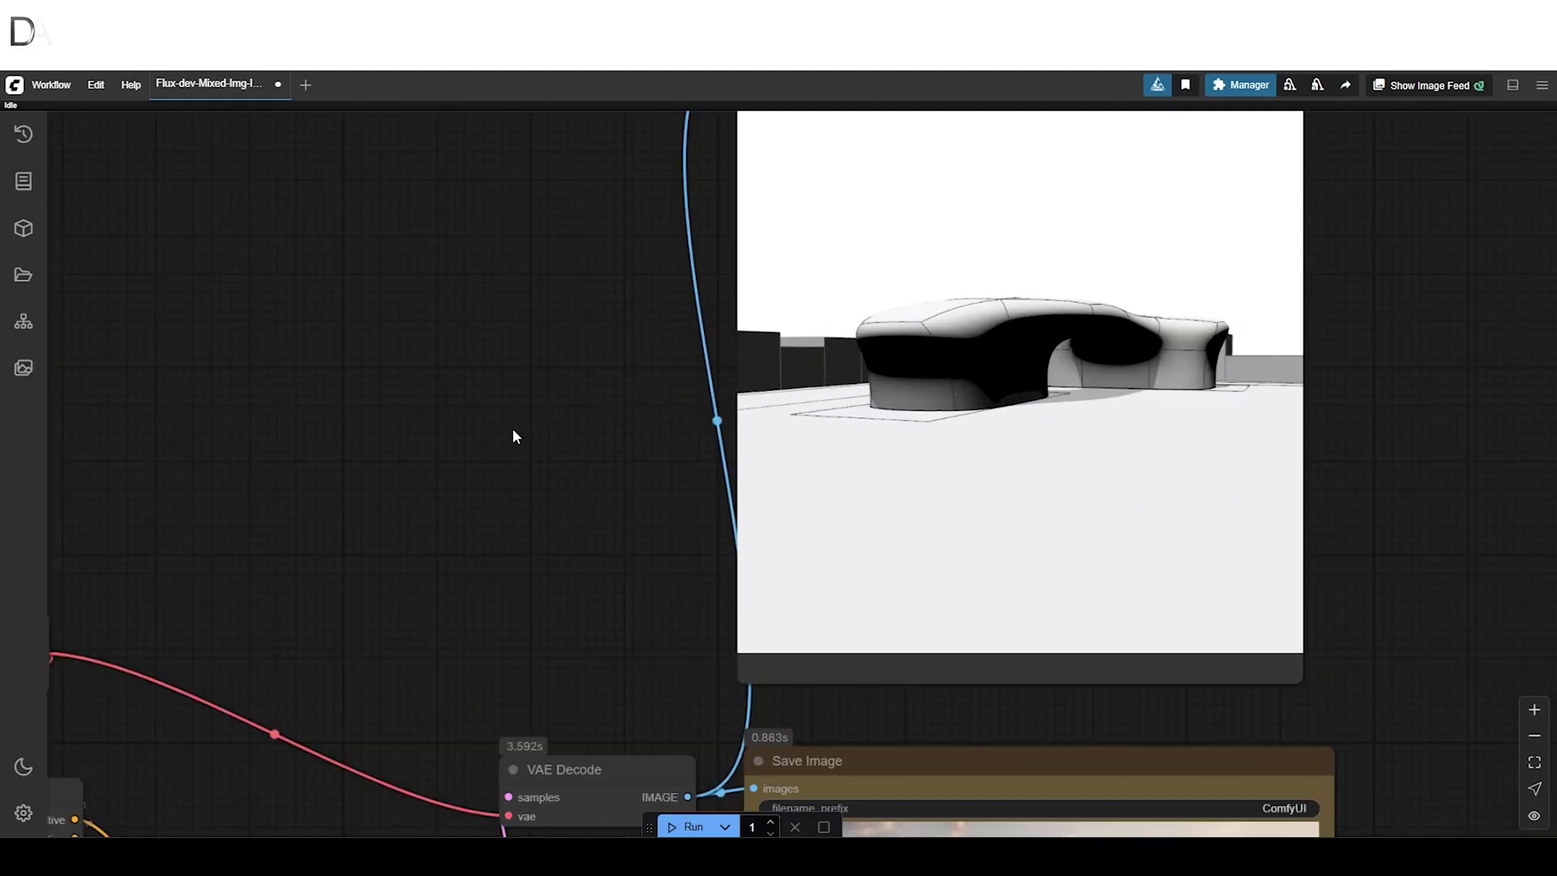
pyautogui.scroll(1, 513, 429)
pyautogui.moveTo(519, 445); pyautogui.dragTo(386, 482)
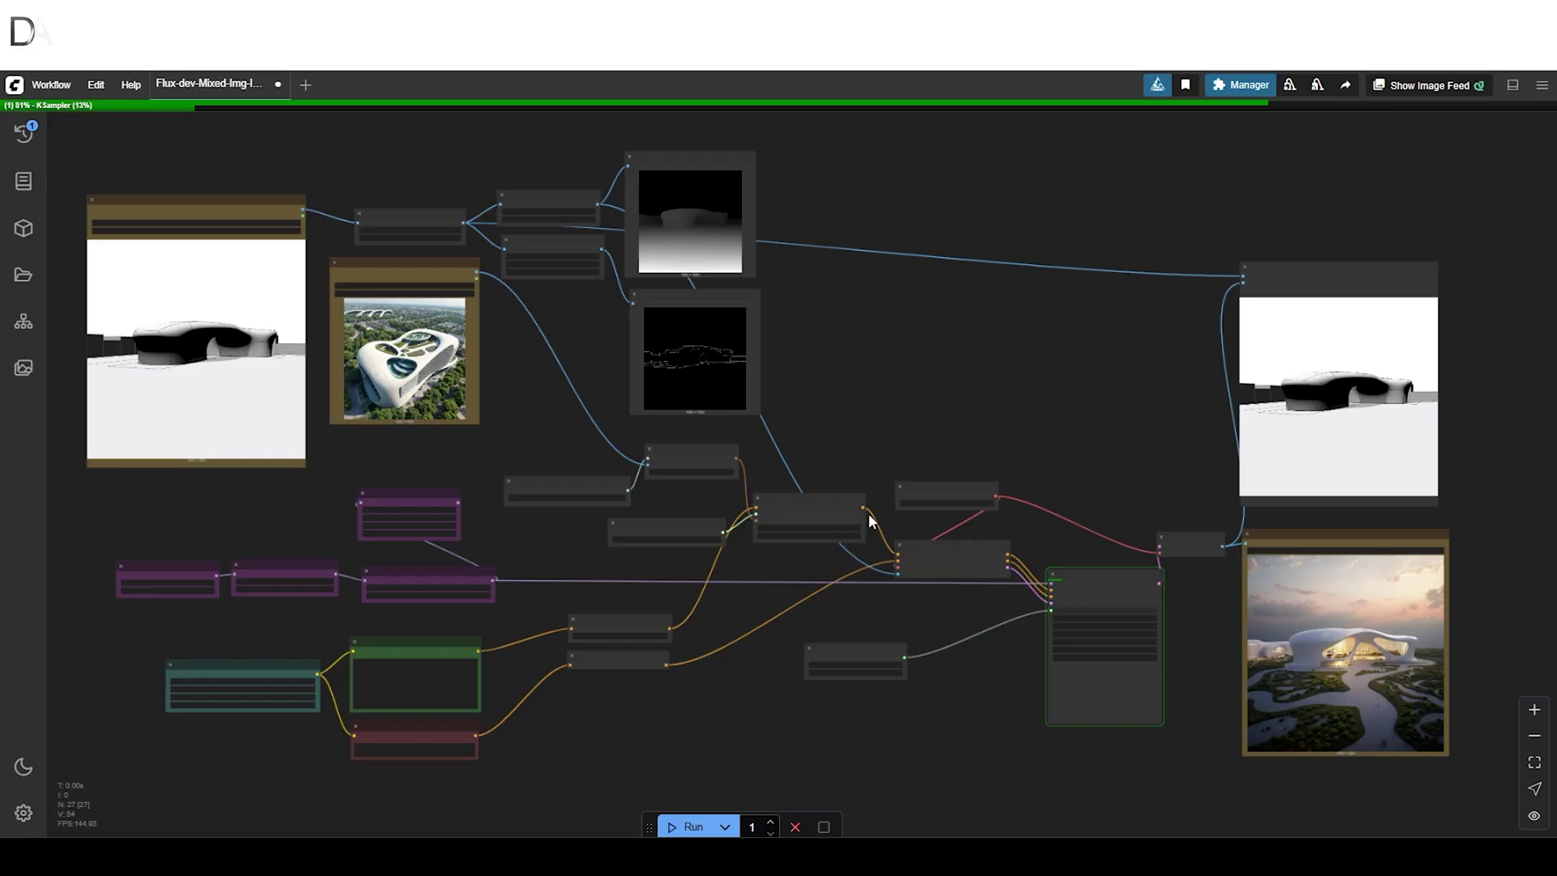
# Check the KSampler during the new runs and inspect the new render in the Save Image node
pyautogui.scroll(13, 406, 719)
pyautogui.scroll(-9, 407, 719)
pyautogui.moveTo(1217, 637); pyautogui.dragTo(434, 543)
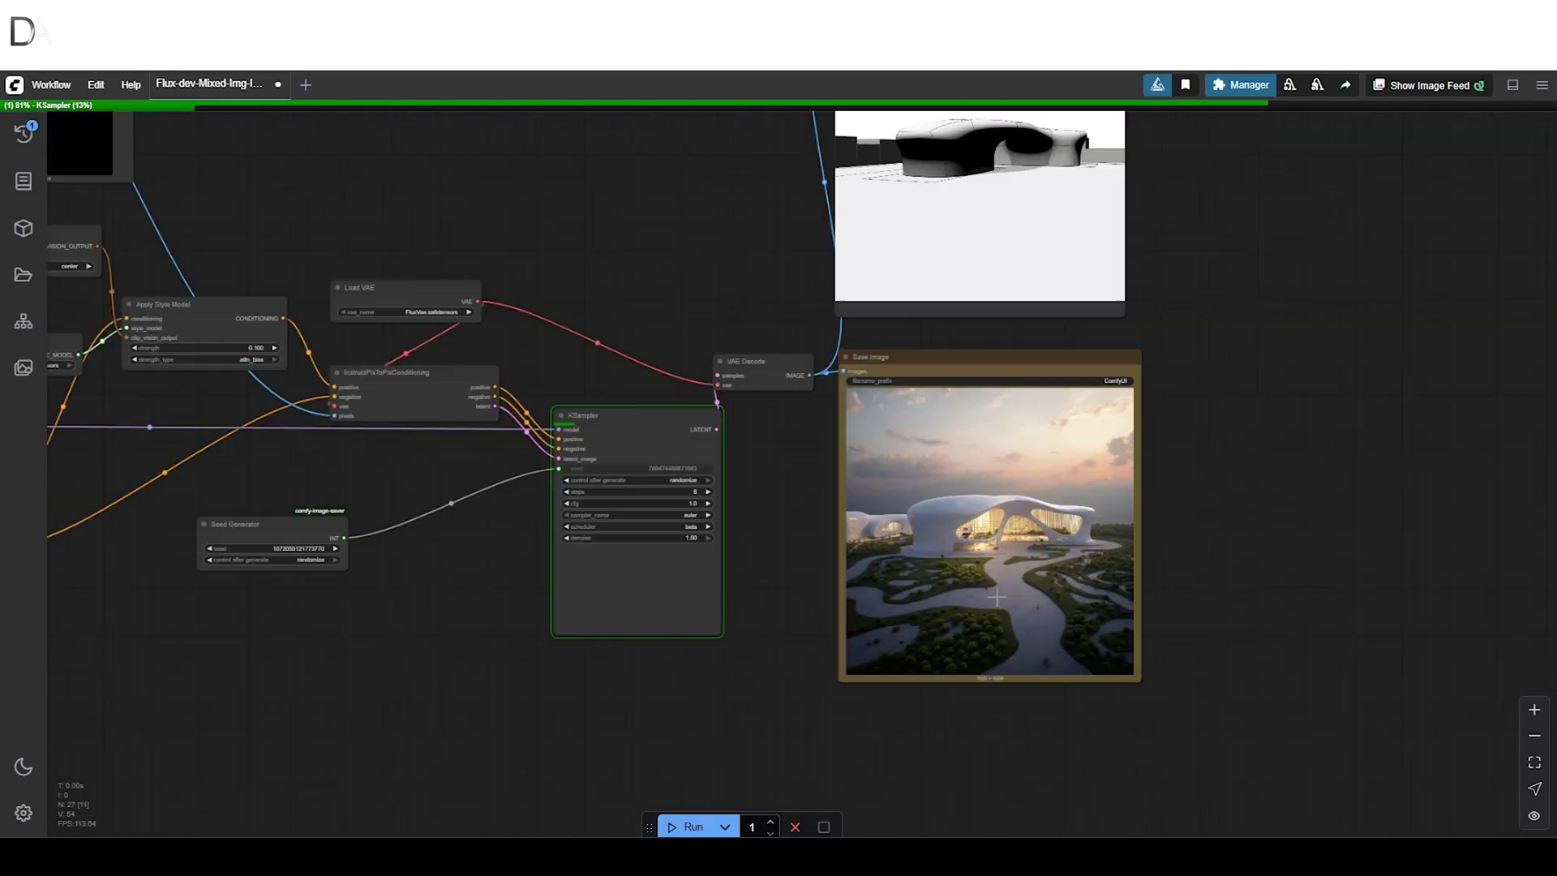
pyautogui.scroll(4, 1152, 542)
pyautogui.moveTo(1152, 542); pyautogui.dragTo(1353, 490)
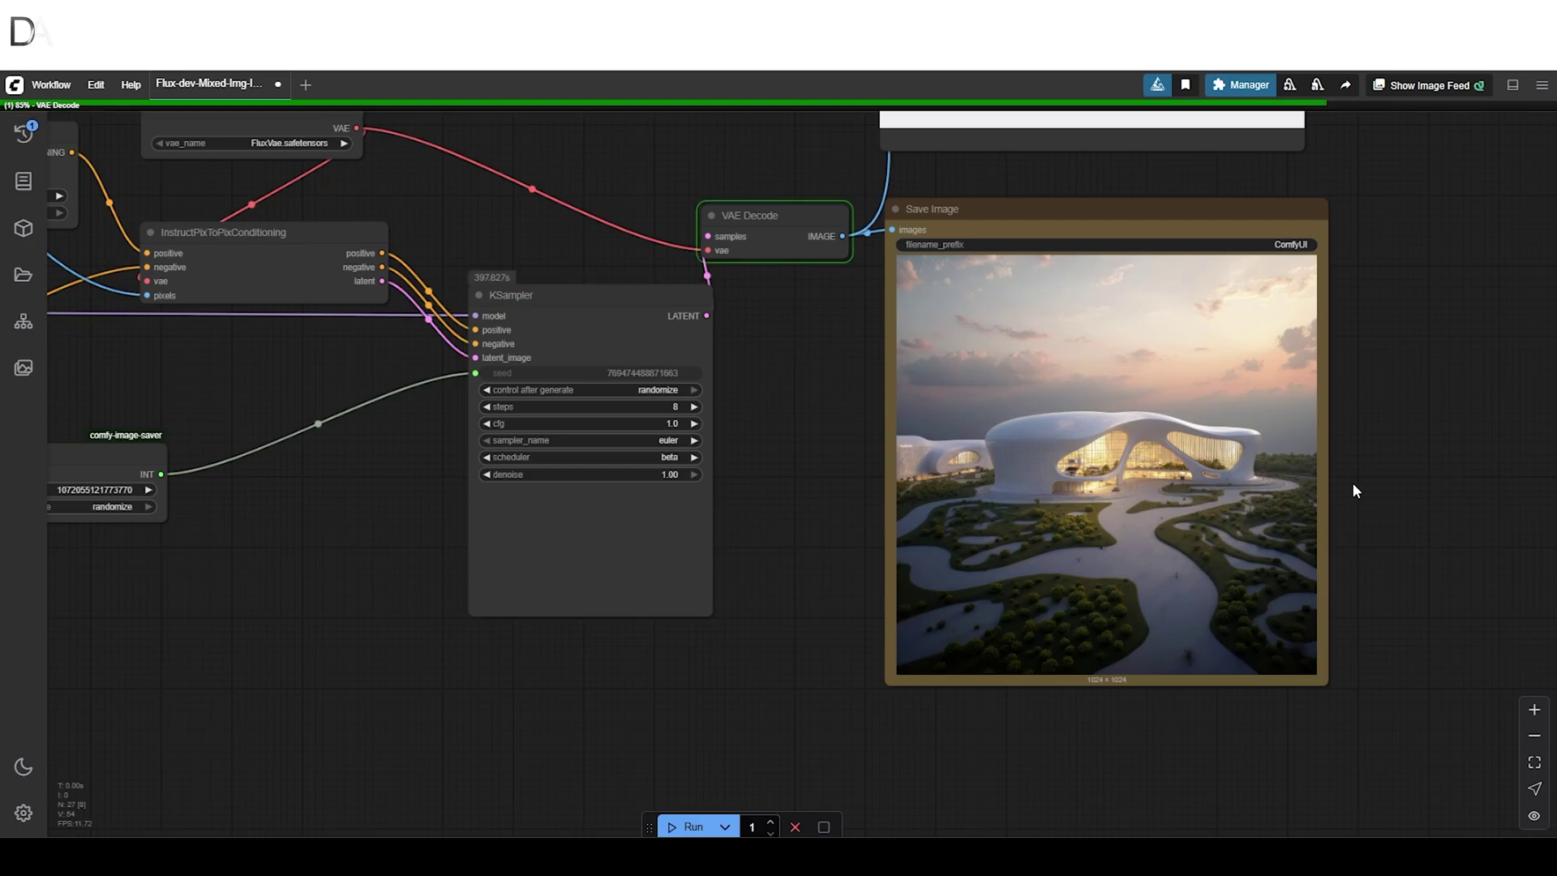
pyautogui.scroll(4, 1249, 615)
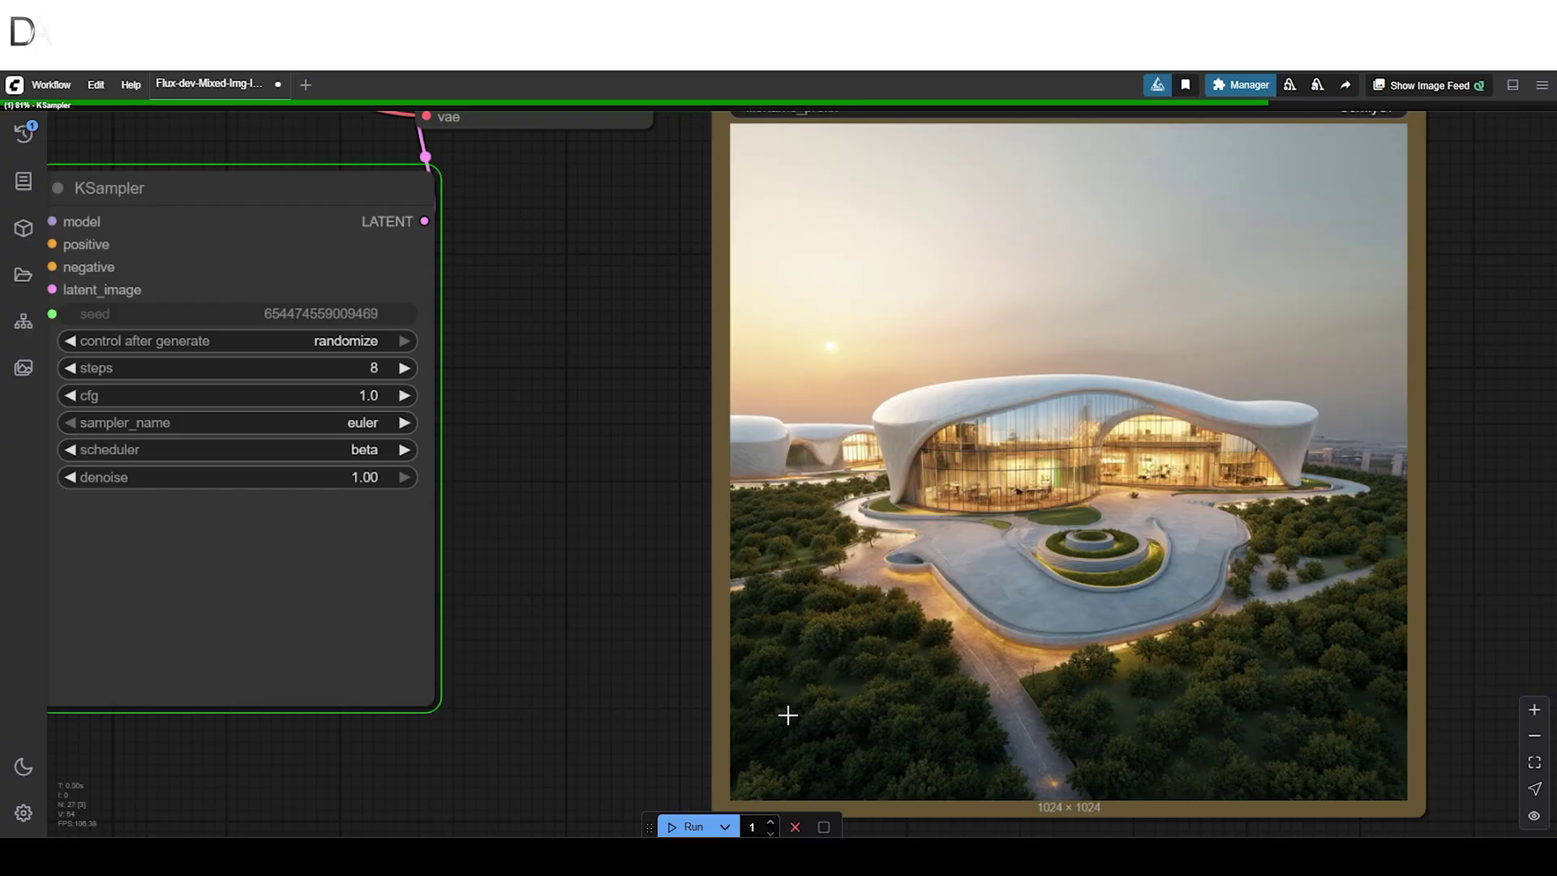
pyautogui.scroll(-4, 923, 605)
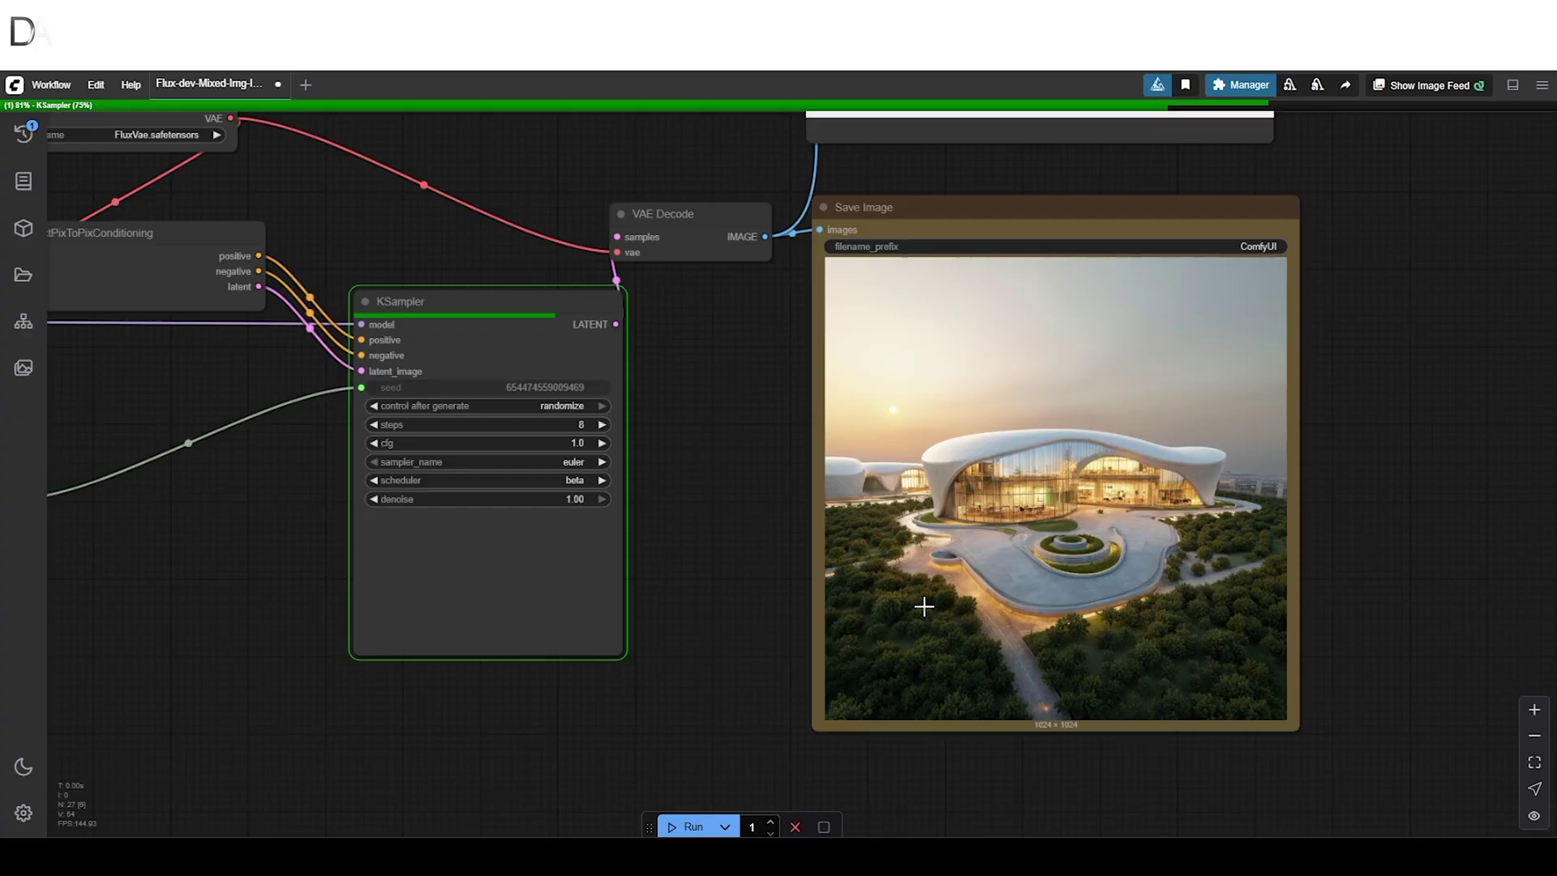
pyautogui.scroll(1, 771, 519)
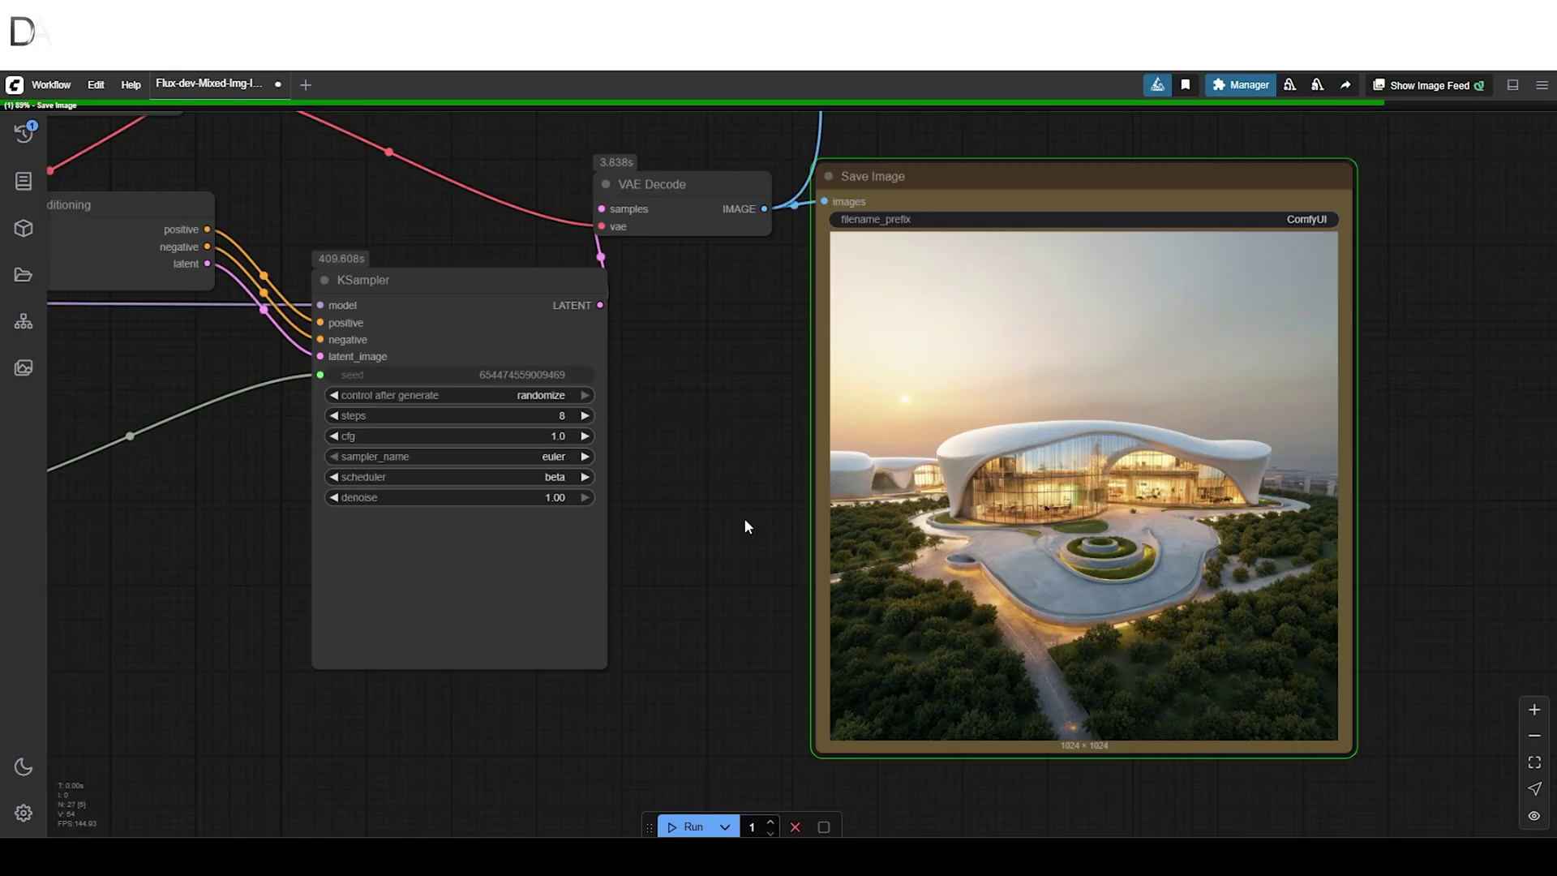
# Inspect the latest render up close and compare it with the source massing image in the Image Comparer node
pyautogui.scroll(7, 747, 527)
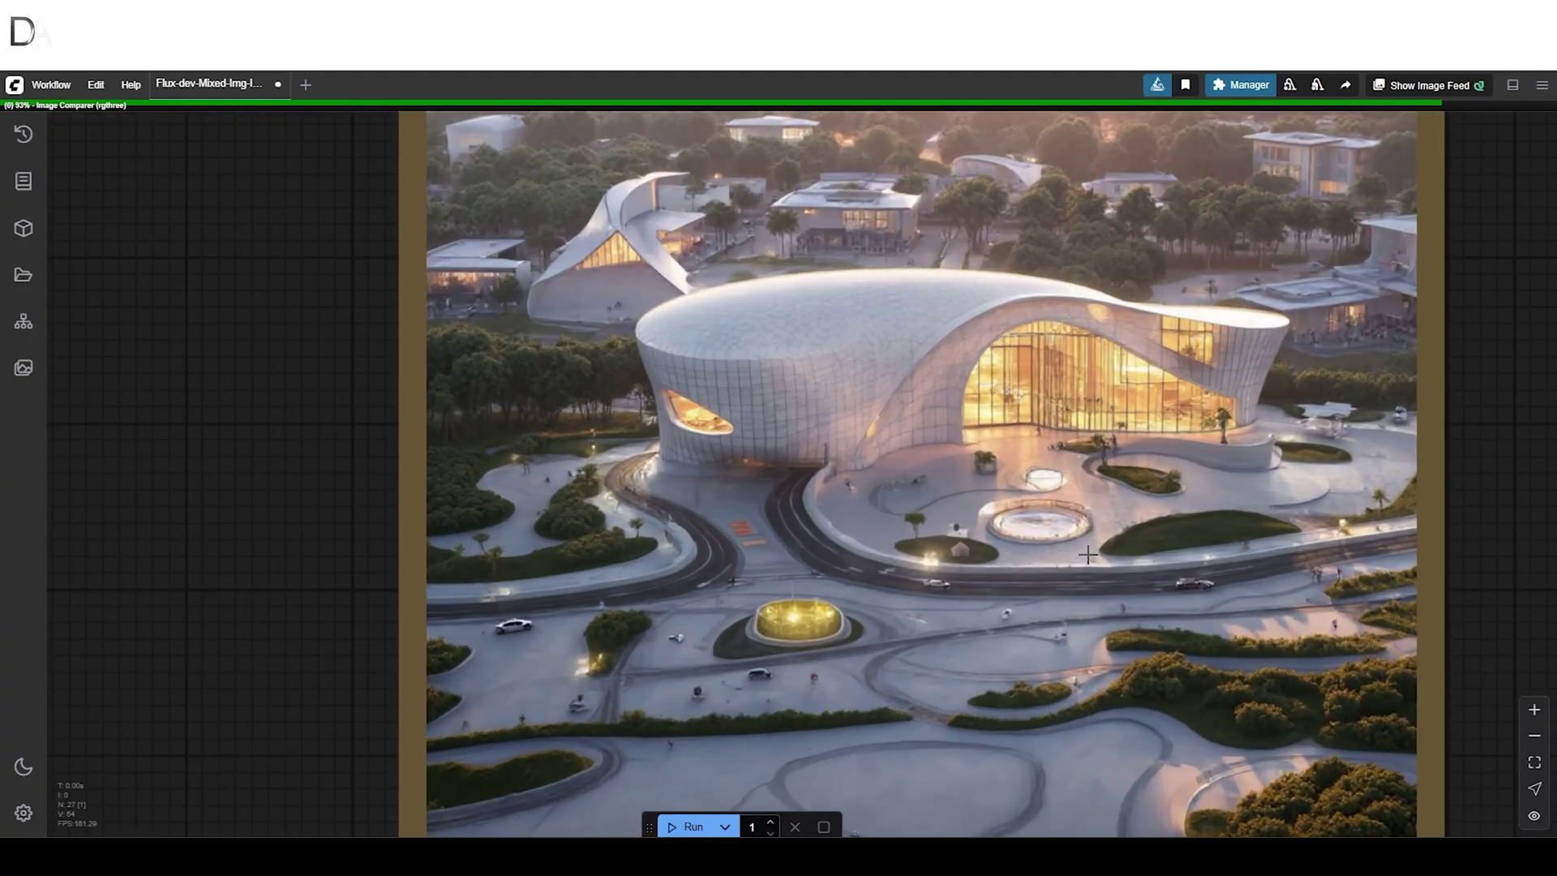
pyautogui.scroll(-3, 1087, 554)
pyautogui.scroll(-10, 1280, 587)
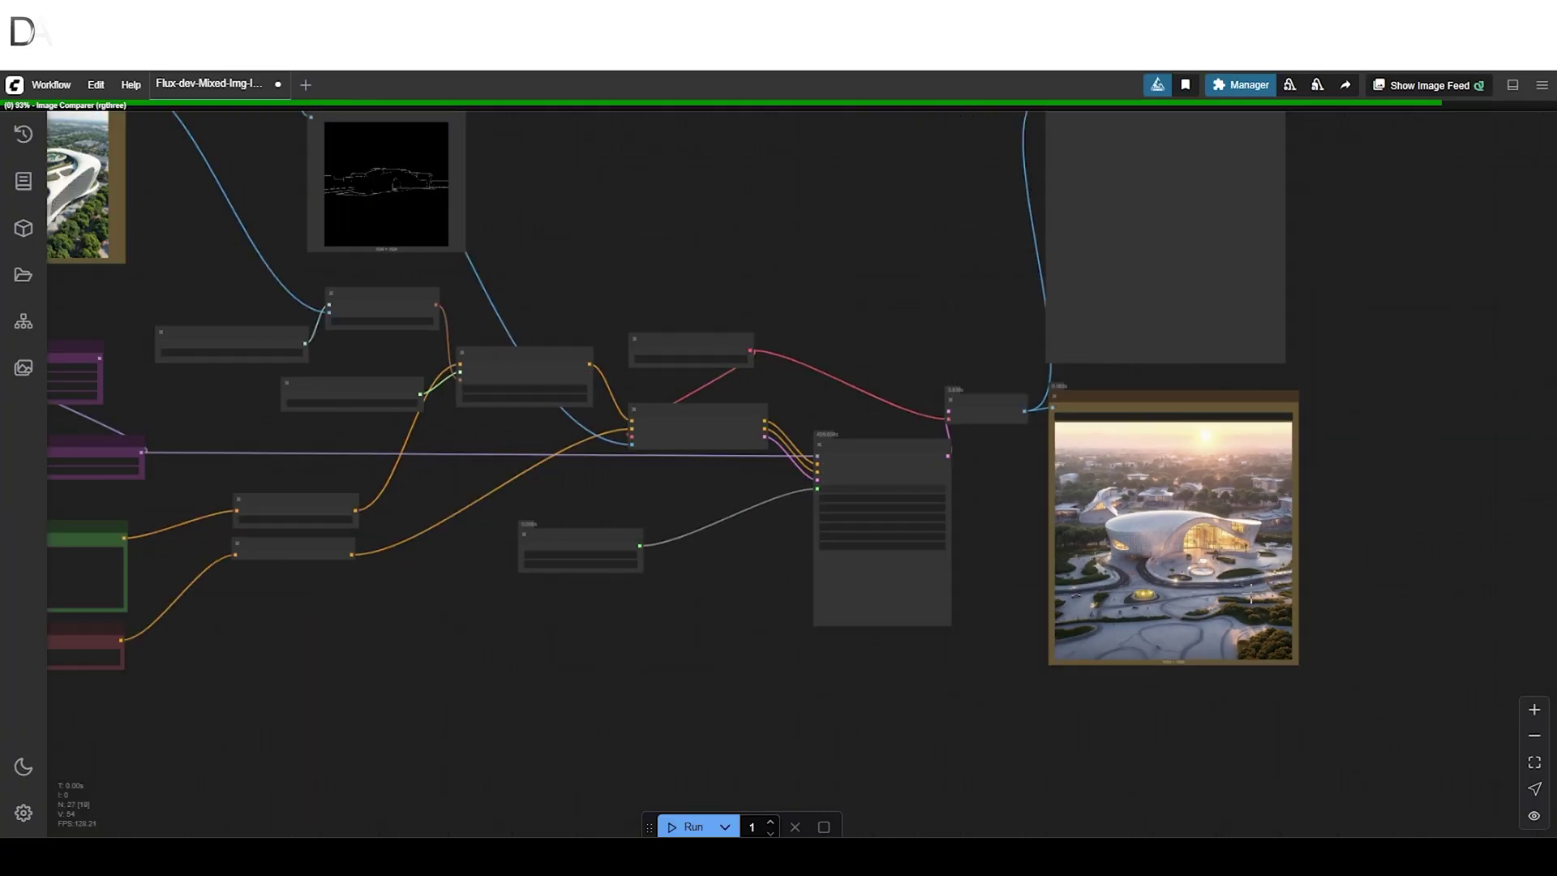
pyautogui.scroll(-3, 445, 402)
pyautogui.scroll(3, 365, 373)
pyautogui.scroll(-2, 966, 386)
pyautogui.scroll(2, 954, 398)
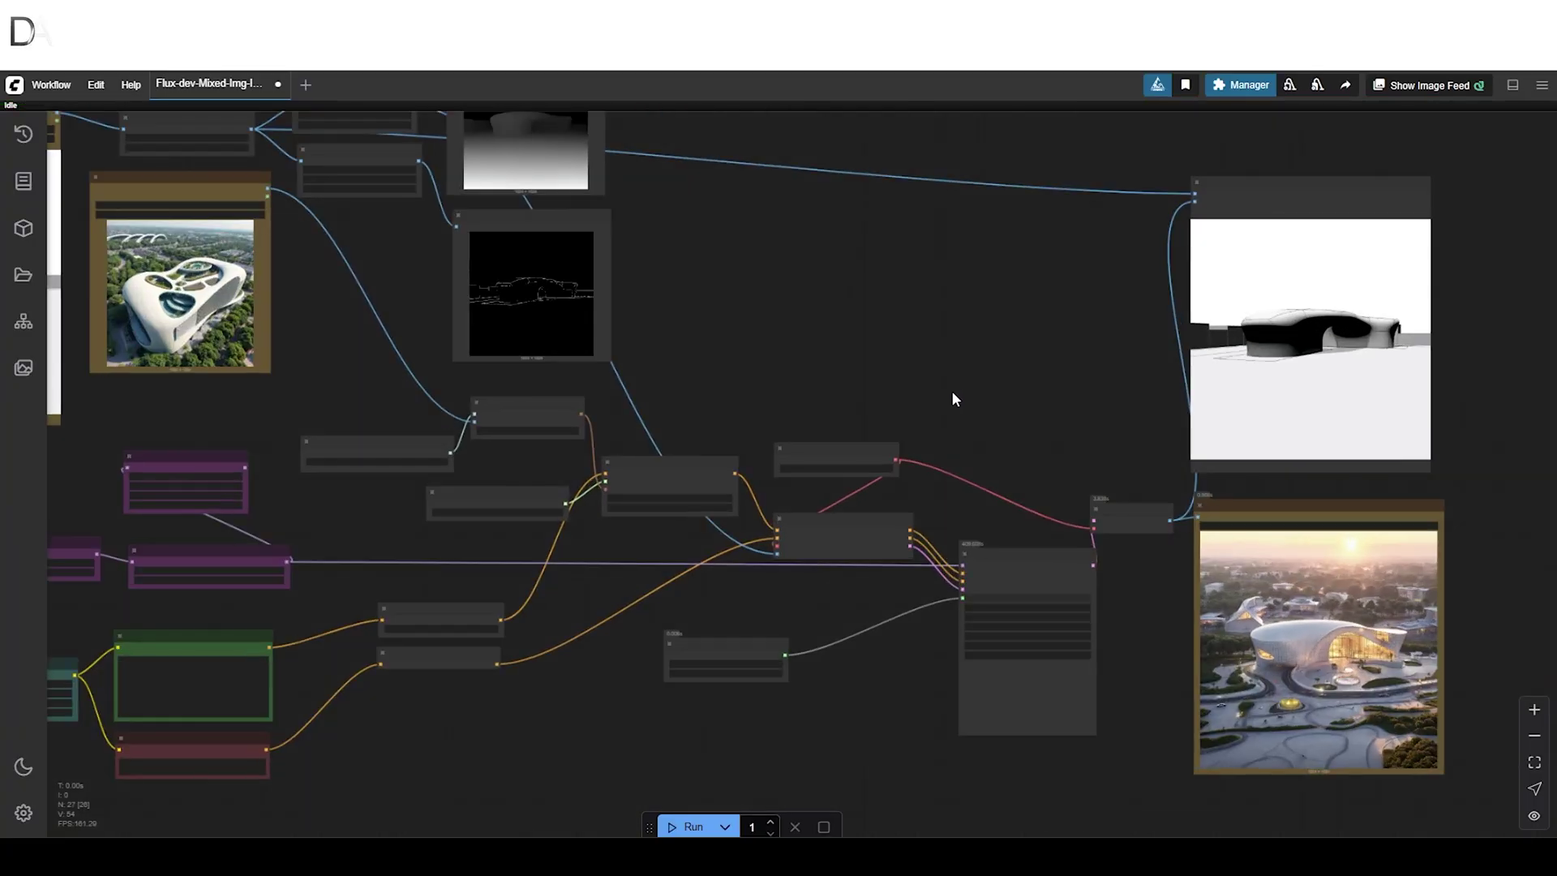
pyautogui.moveTo(843, 383); pyautogui.dragTo(408, 433)
pyautogui.scroll(7, 822, 360)
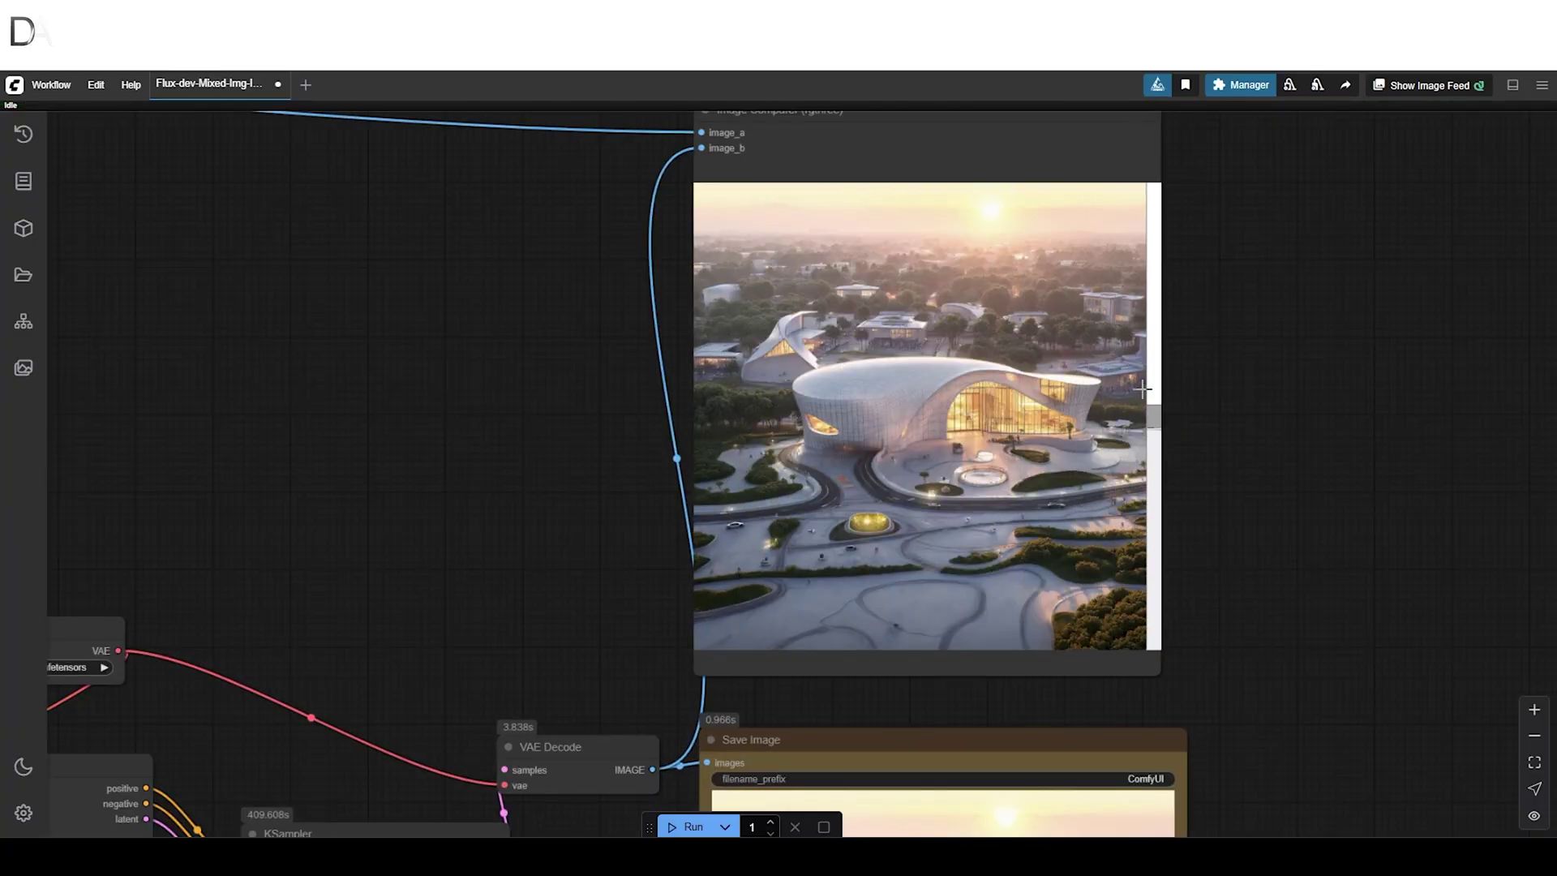